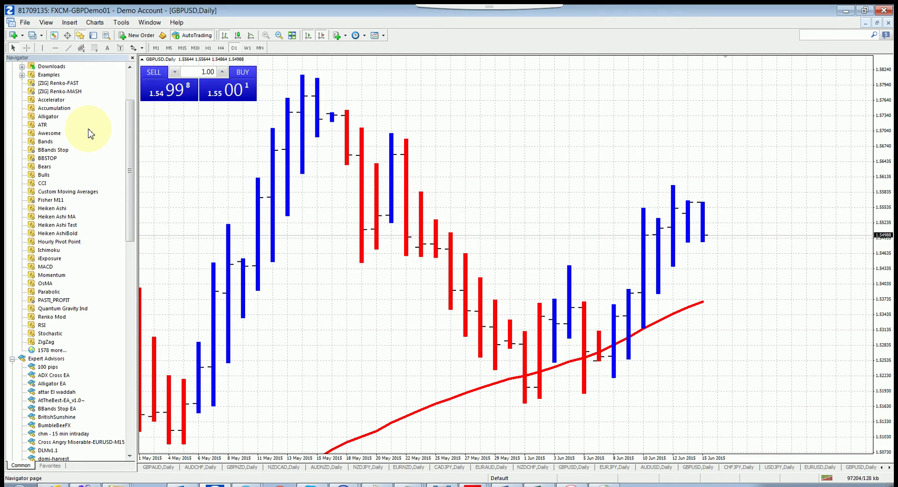
Open a new GBPUSD chart and set it to the daily timeframe
{"action": "left_click", "coordinate": [29, 25]}
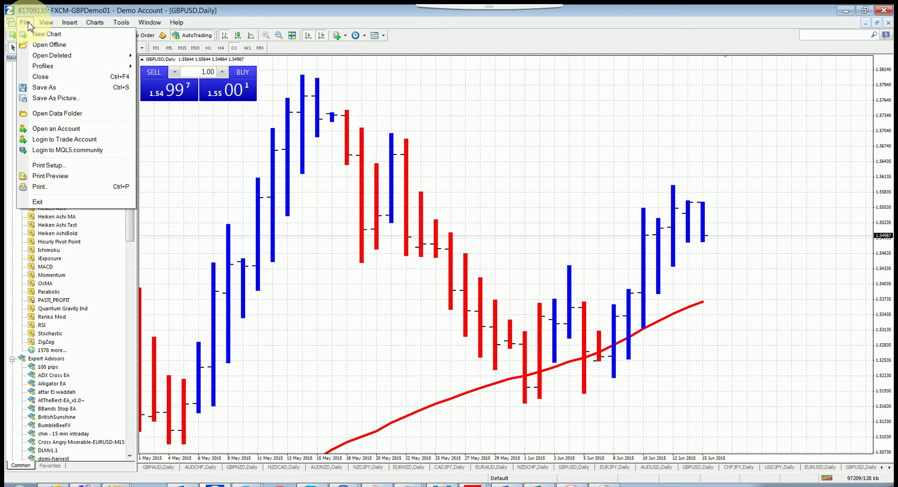
{"action": "left_click", "coordinate": [37, 36]}
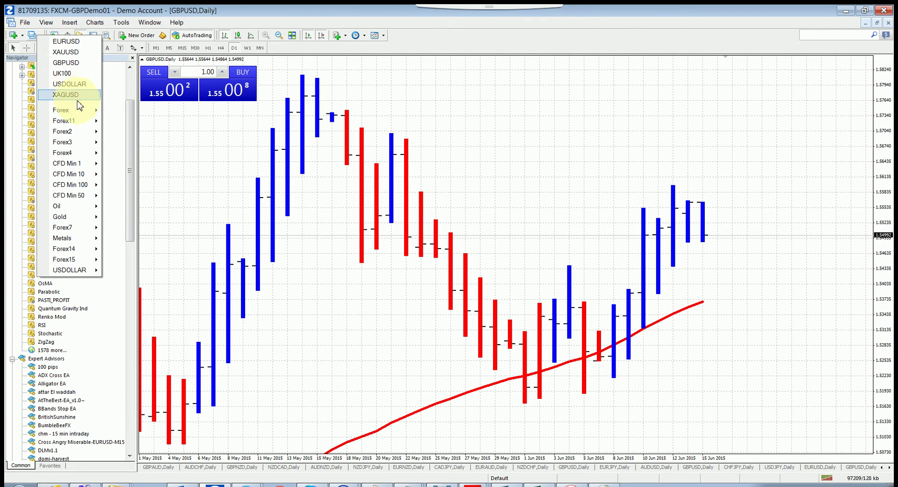
{"action": "left_click", "coordinate": [65, 63]}
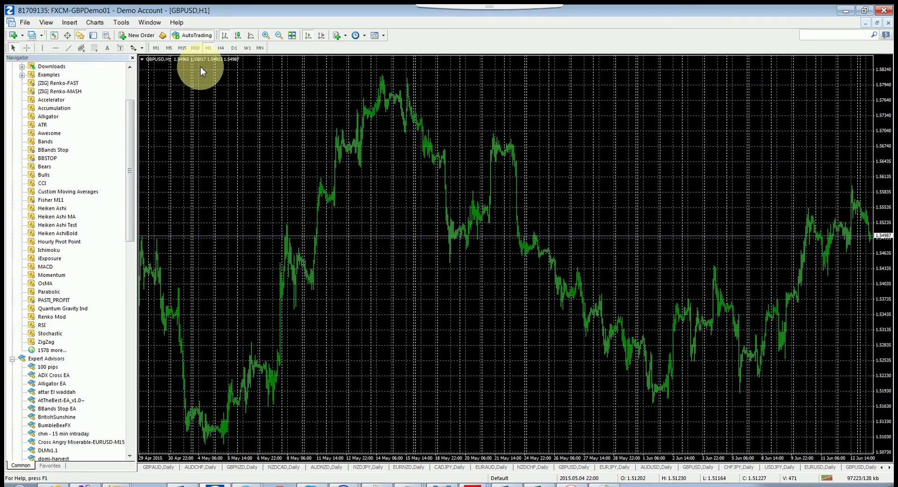
{"action": "left_click", "coordinate": [234, 48]}
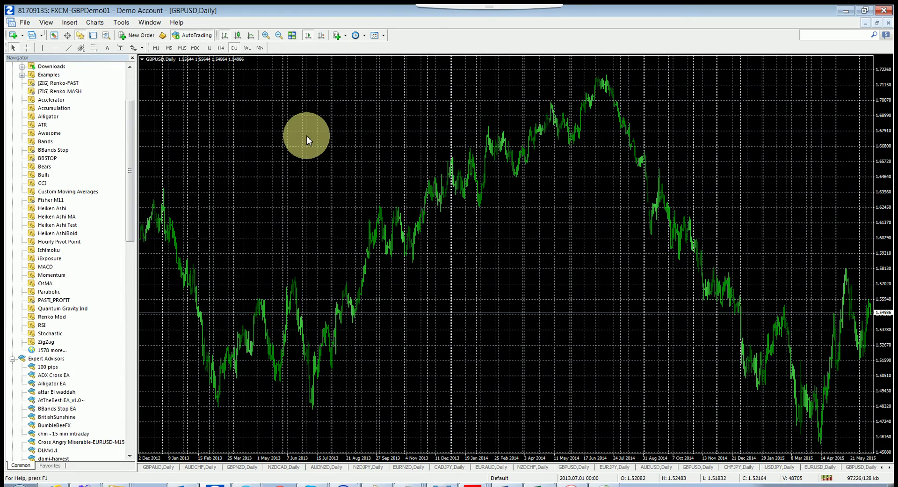
{"action": "left_click", "coordinate": [267, 36]}
{"action": "left_click", "coordinate": [266, 36]}
{"action": "left_click", "coordinate": [267, 36]}
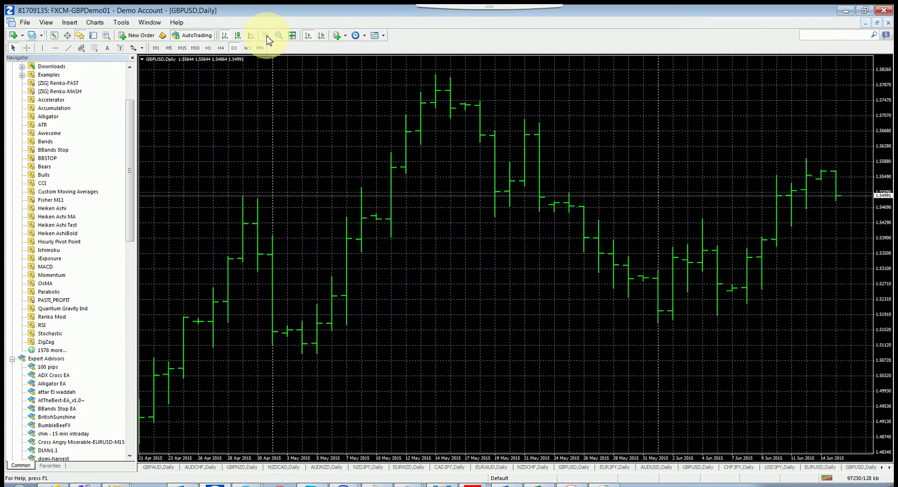
{"action": "right_click", "coordinate": [358, 161]}
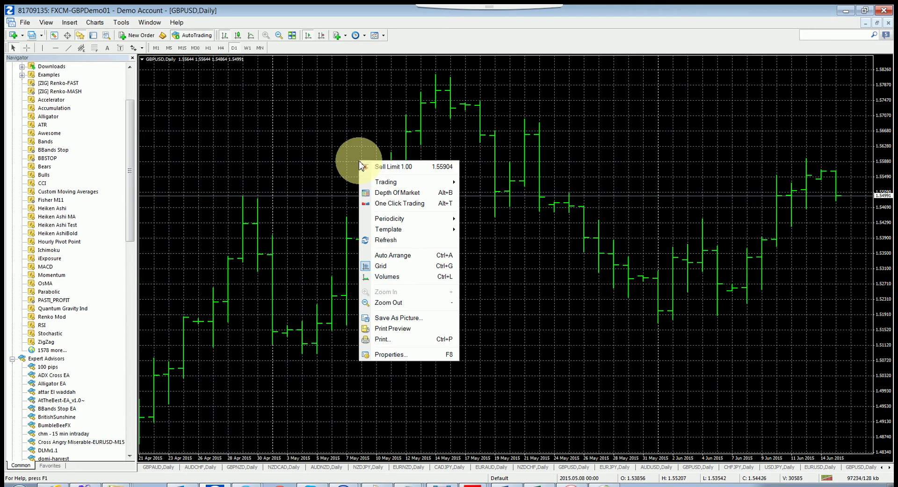
{"action": "left_click", "coordinate": [388, 354]}
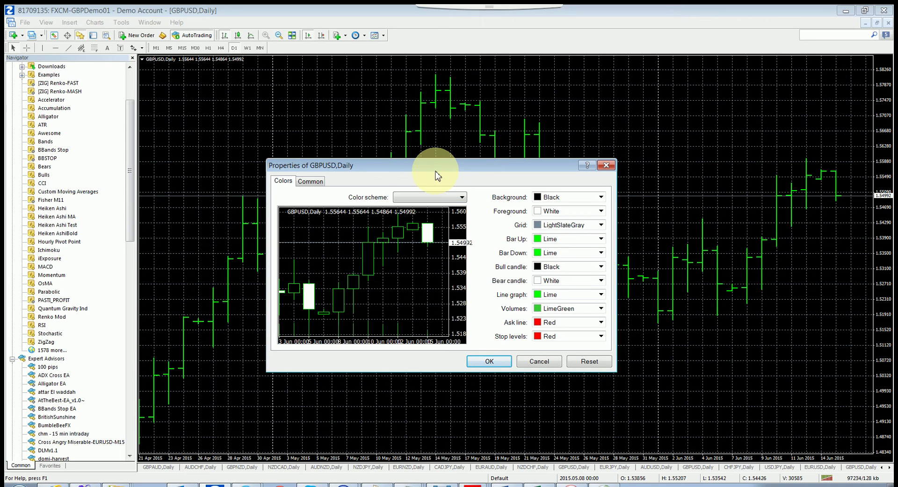
{"action": "left_click", "coordinate": [540, 368]}
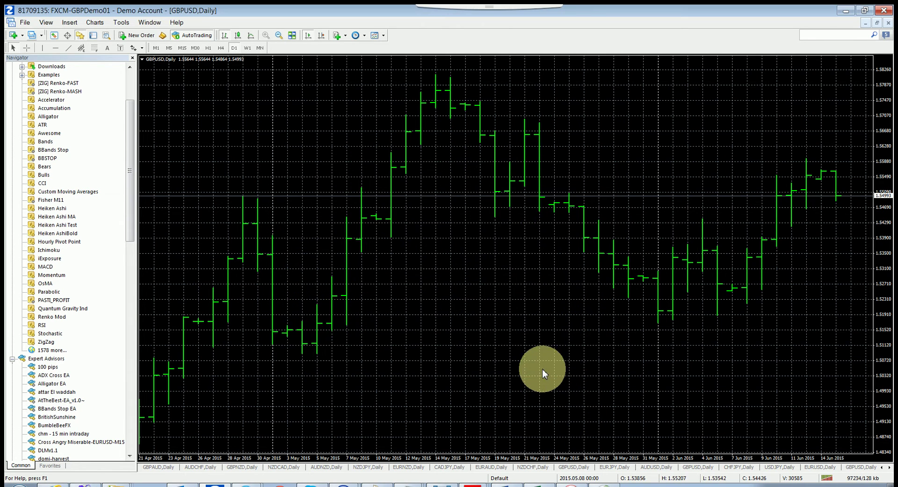
Apply the Black On White color scheme to the new GBPUSD daily chart
{"action": "right_click", "coordinate": [465, 291]}
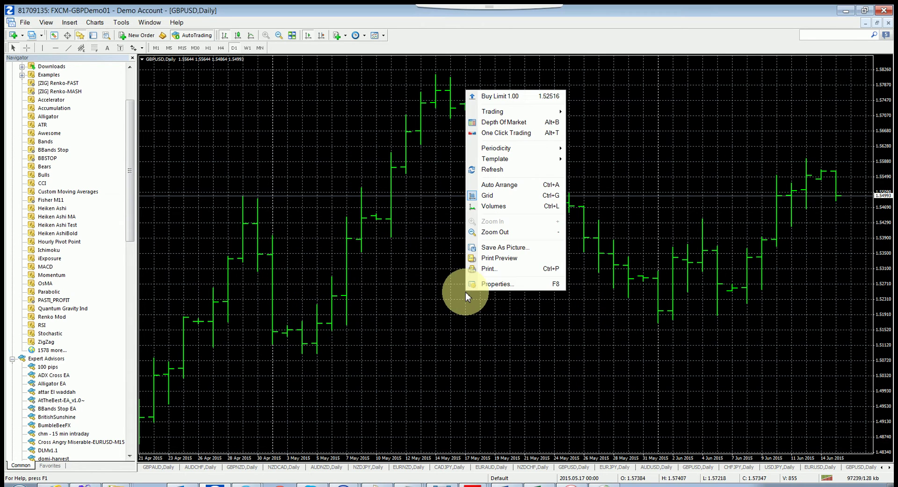
{"action": "left_click", "coordinate": [498, 284]}
{"action": "left_click", "coordinate": [437, 176]}
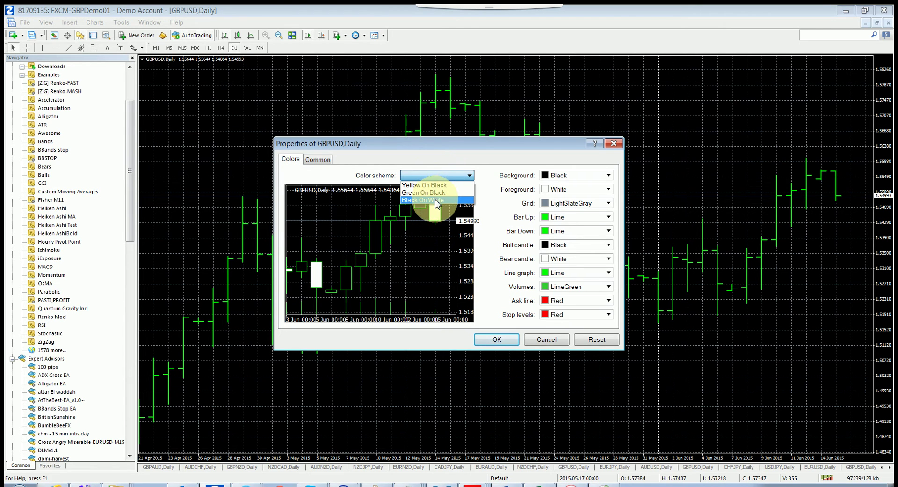
{"action": "left_click", "coordinate": [437, 200]}
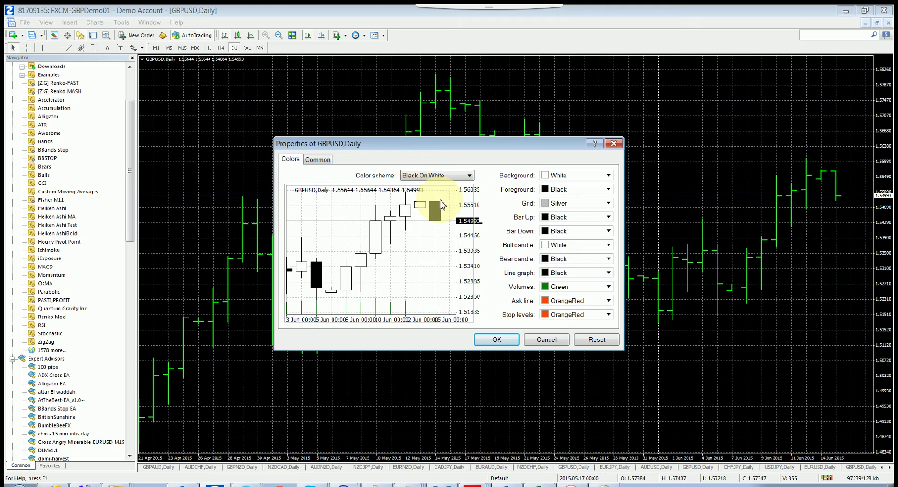
{"action": "left_click", "coordinate": [499, 341]}
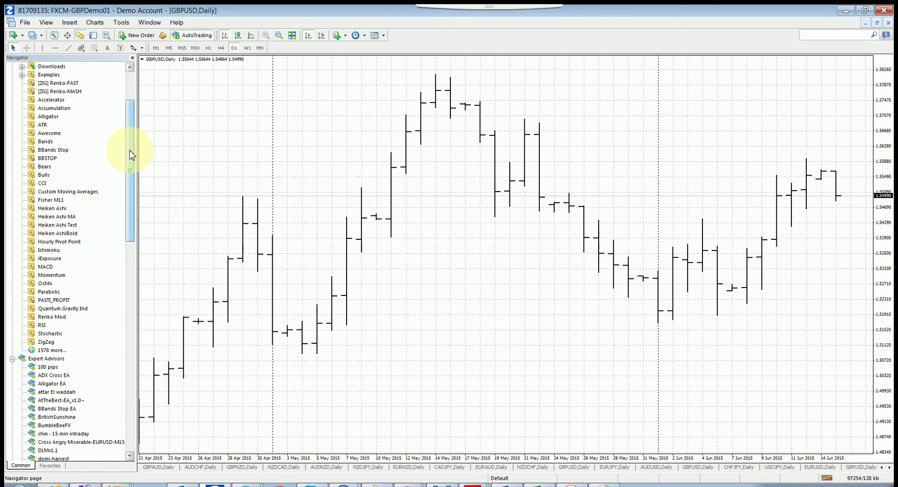
Insert the custom Heiken Ashi indicator on the GBPUSD daily chart
{"action": "left_click", "coordinate": [25, 24]}
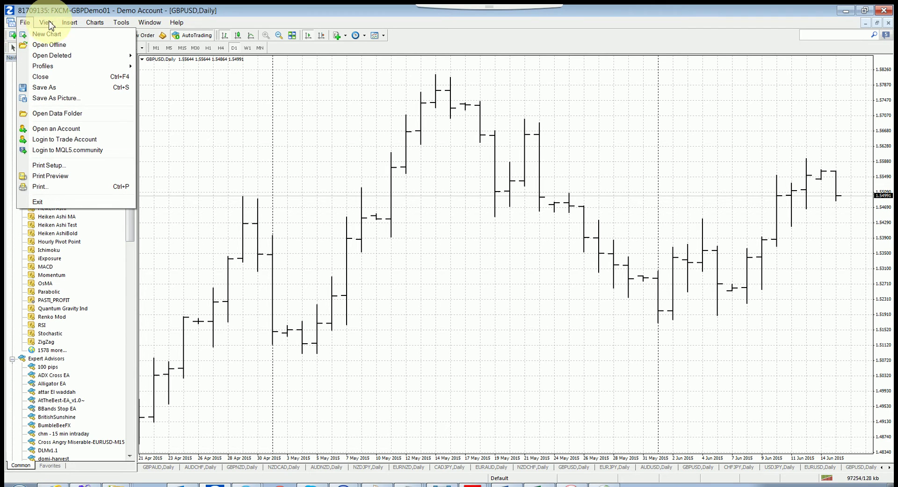
{"action": "mouse_move", "coordinate": [69, 26]}
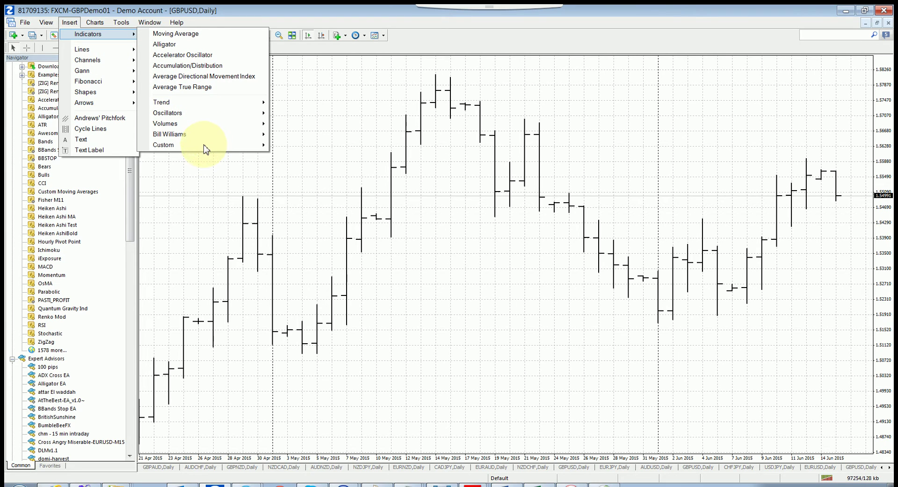
{"action": "mouse_move", "coordinate": [203, 148]}
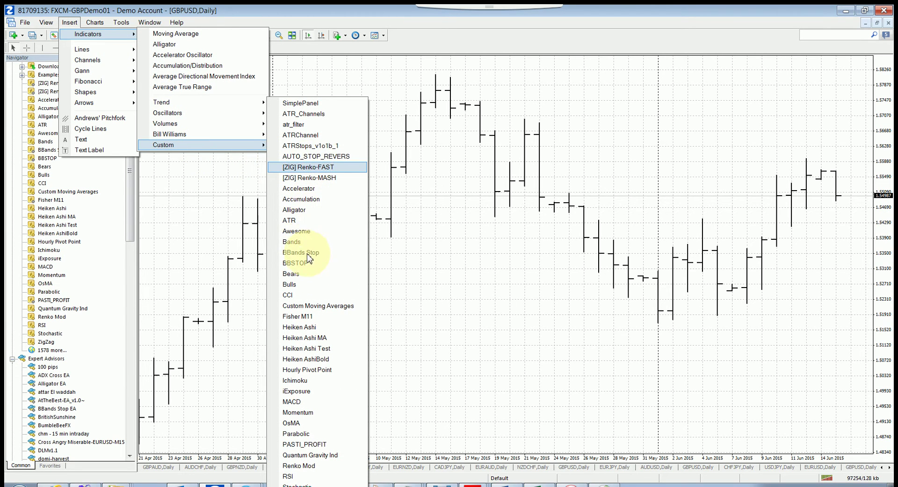
{"action": "left_click", "coordinate": [322, 327]}
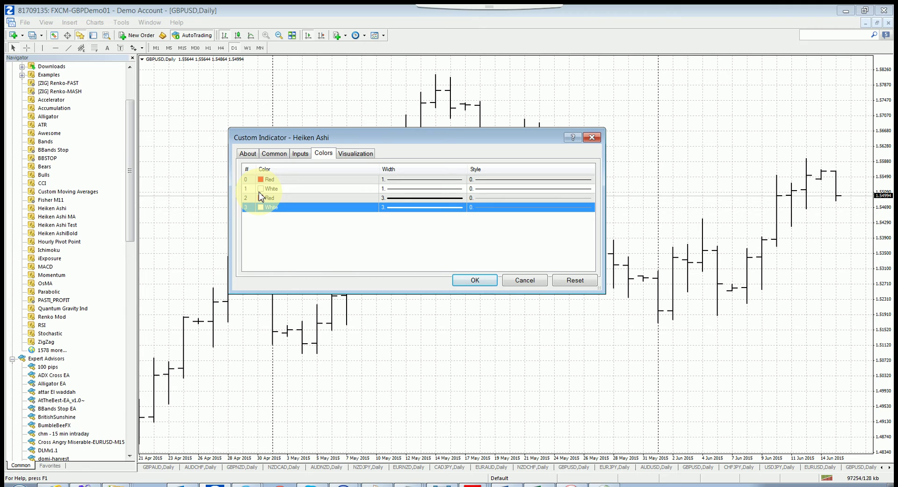
Set the Heiken Ashi input values for the bull candlestick shadow and the bull candlestick body to Blue
{"action": "left_click", "coordinate": [305, 155]}
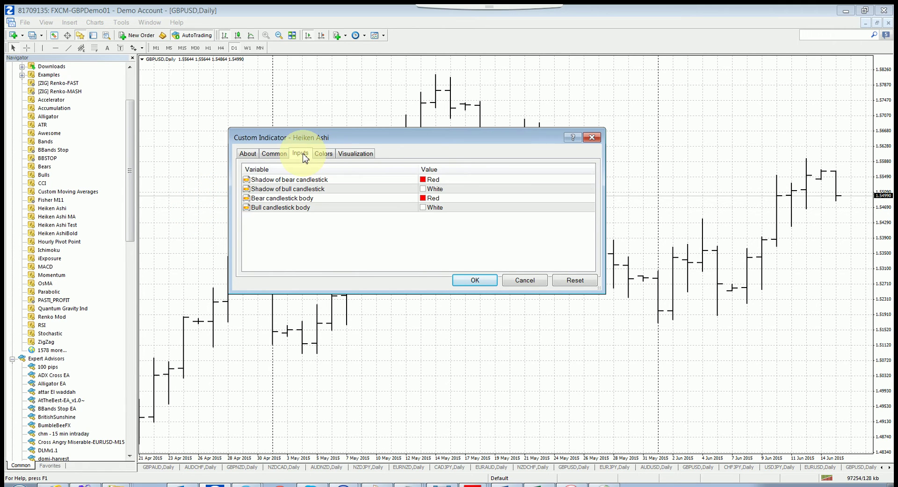
{"action": "left_click", "coordinate": [457, 188]}
{"action": "left_click", "coordinate": [457, 188]}
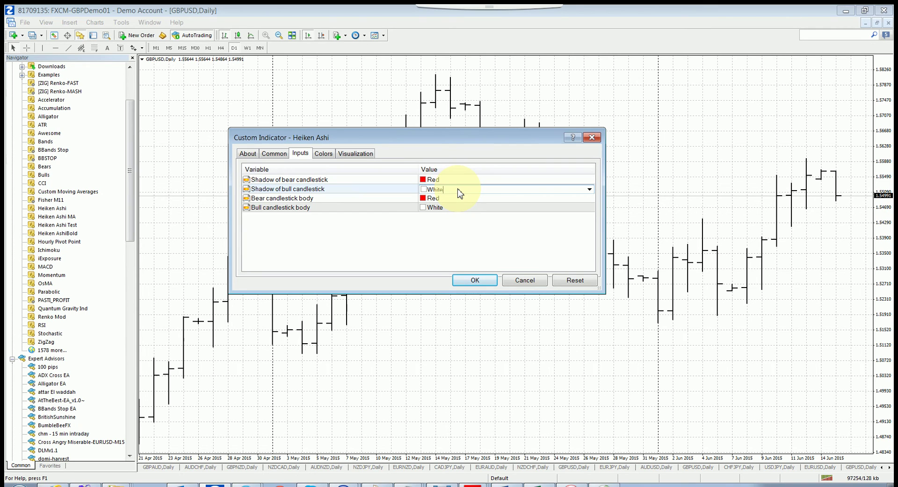
{"action": "double_click", "coordinate": [458, 188]}
{"action": "type", "text": "hlue"}
{"action": "left_click", "coordinate": [447, 209]}
{"action": "left_click", "coordinate": [447, 209]}
{"action": "double_click", "coordinate": [448, 212]}
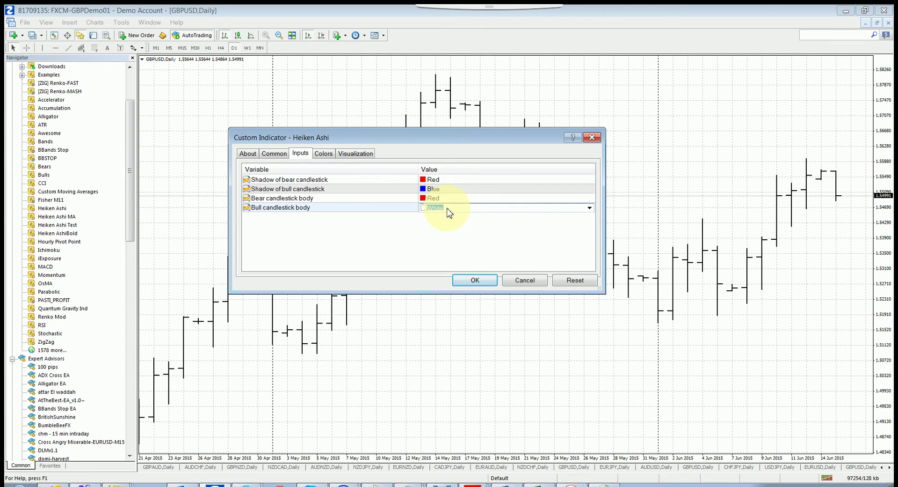
{"action": "type", "text": "h"}
{"action": "type", "text": "lue"}
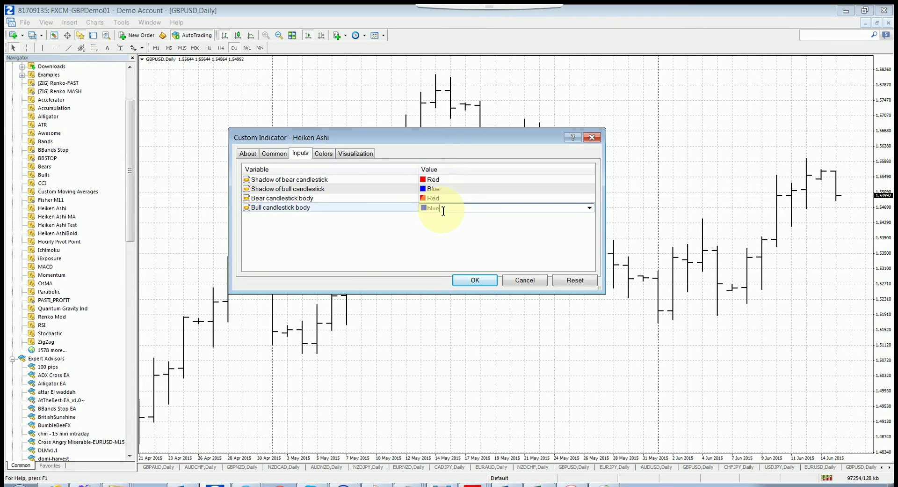
Change the drawing colors of Heiken Ashi lines 1 and 3 to Blue
{"action": "left_click", "coordinate": [326, 154]}
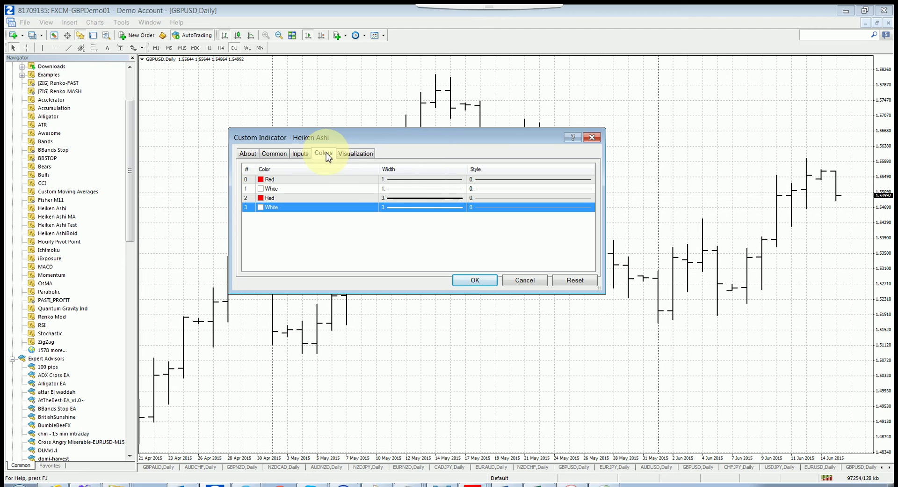
{"action": "left_click", "coordinate": [326, 189]}
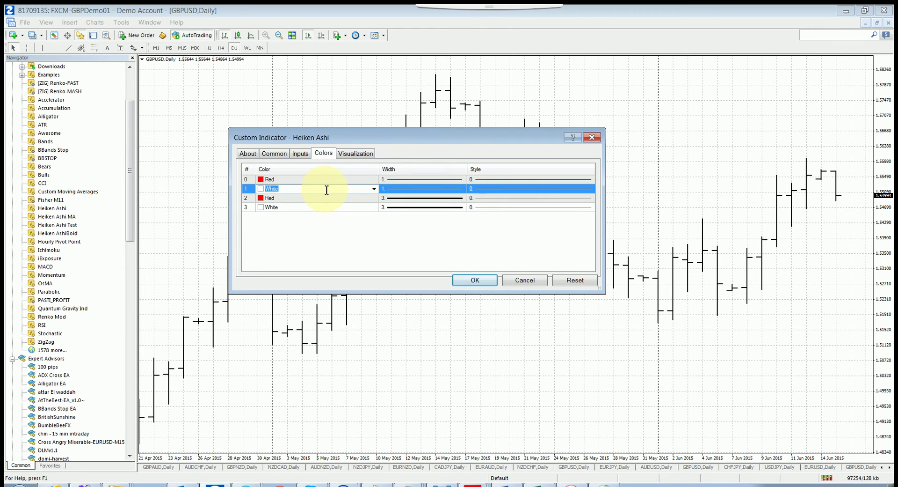
{"action": "type", "text": "blue"}
{"action": "left_click", "coordinate": [300, 207]}
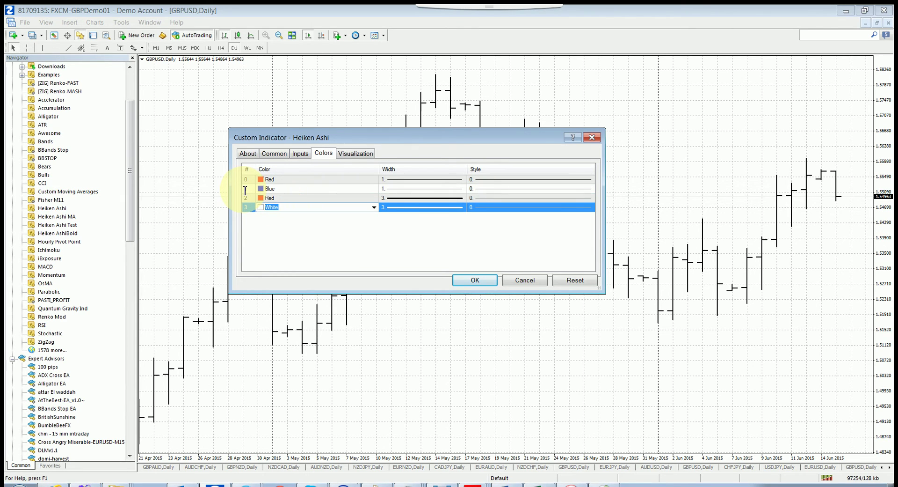
{"action": "type", "text": "blue"}
Set the width of all four Heiken Ashi lines, 0 to 3, to 5 and apply the indicator to the chart
{"action": "left_click", "coordinate": [412, 180]}
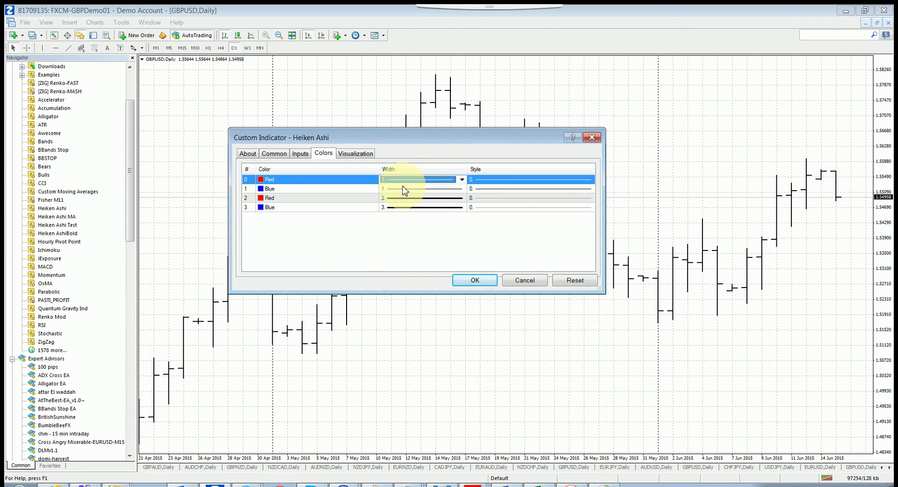
{"action": "scroll", "coordinate": [403, 190], "scroll_direction": "down", "scroll_amount": 4}
{"action": "left_click", "coordinate": [407, 192]}
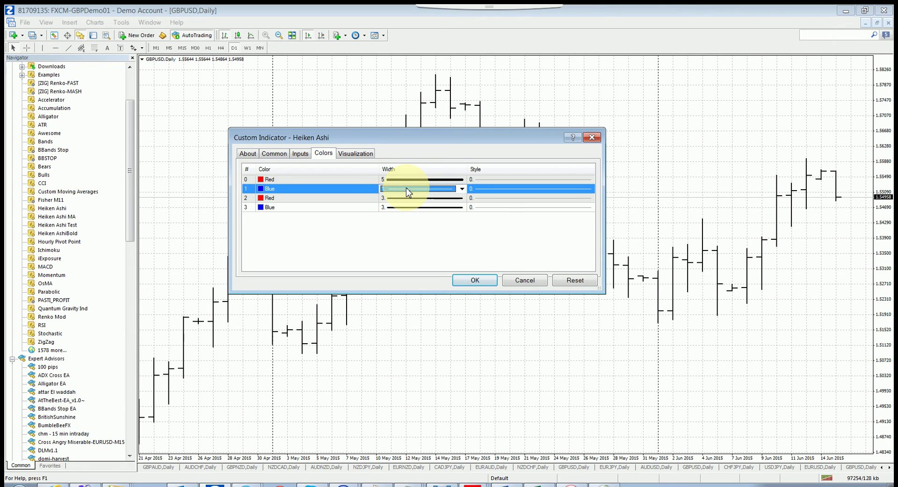
{"action": "scroll", "coordinate": [414, 198], "scroll_direction": "down", "scroll_amount": 4}
{"action": "left_click", "coordinate": [414, 198]}
{"action": "scroll", "coordinate": [414, 198], "scroll_direction": "down", "scroll_amount": 2}
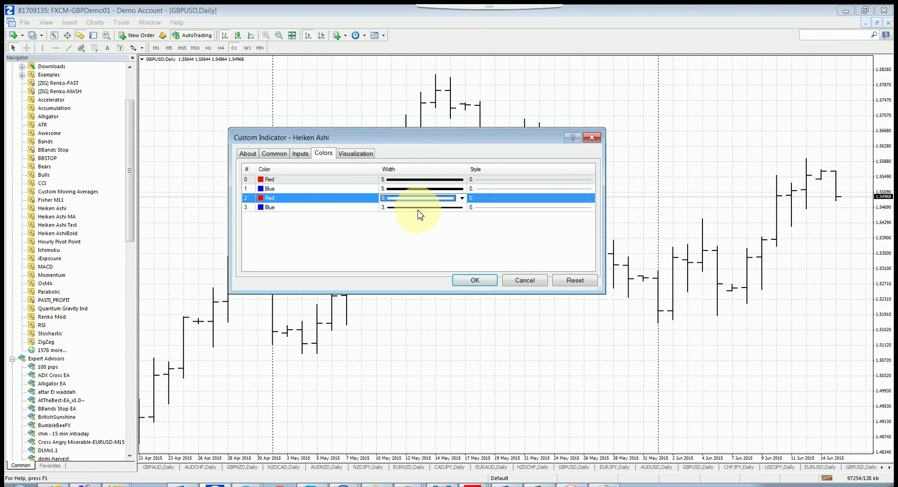
{"action": "left_click", "coordinate": [418, 208]}
{"action": "scroll", "coordinate": [427, 224], "scroll_direction": "down", "scroll_amount": 2}
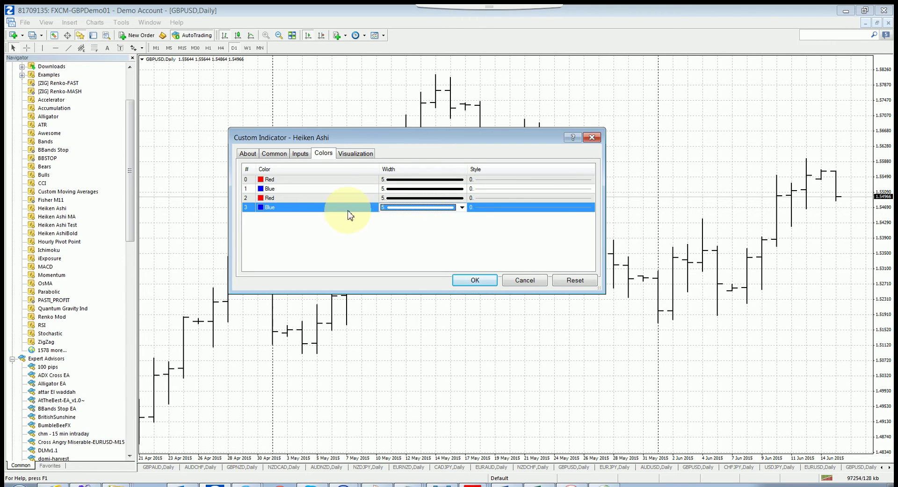
{"action": "left_click", "coordinate": [400, 229]}
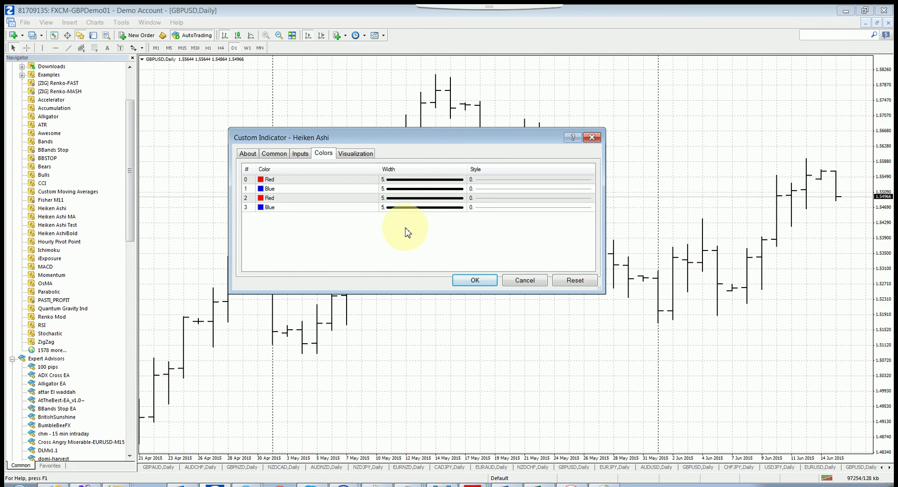
{"action": "left_click", "coordinate": [476, 281]}
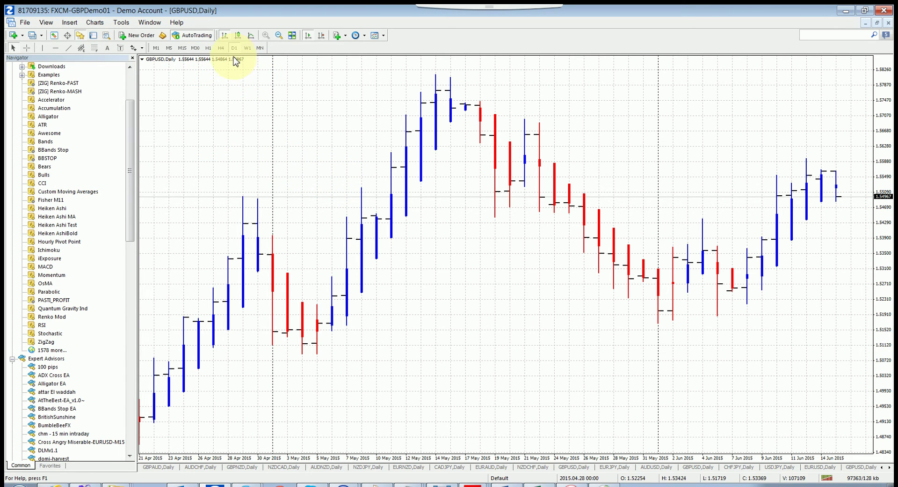
{"action": "left_click", "coordinate": [119, 26]}
{"action": "left_click", "coordinate": [295, 197]}
{"action": "scroll", "coordinate": [296, 197], "scroll_direction": "up", "scroll_amount": 2}
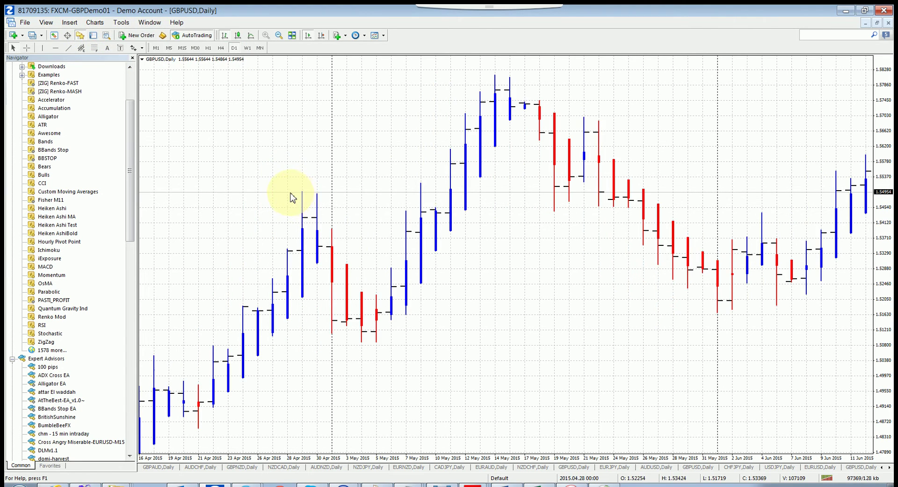
{"action": "scroll", "coordinate": [290, 193], "scroll_direction": "down", "scroll_amount": 1}
Edit the Heiken Ashi indicator on the GBPUSD daily chart and set the width of lines 0 and 1 to 5
{"action": "right_click", "coordinate": [292, 192]}
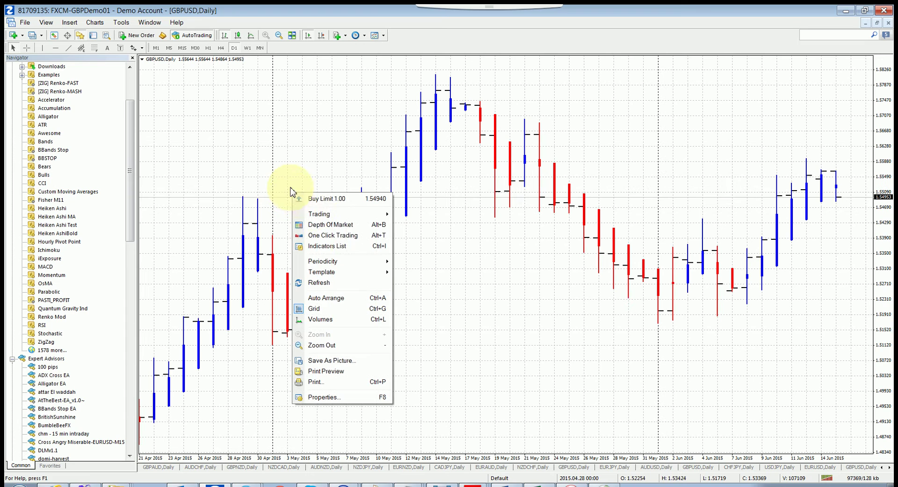
{"action": "left_click", "coordinate": [337, 252]}
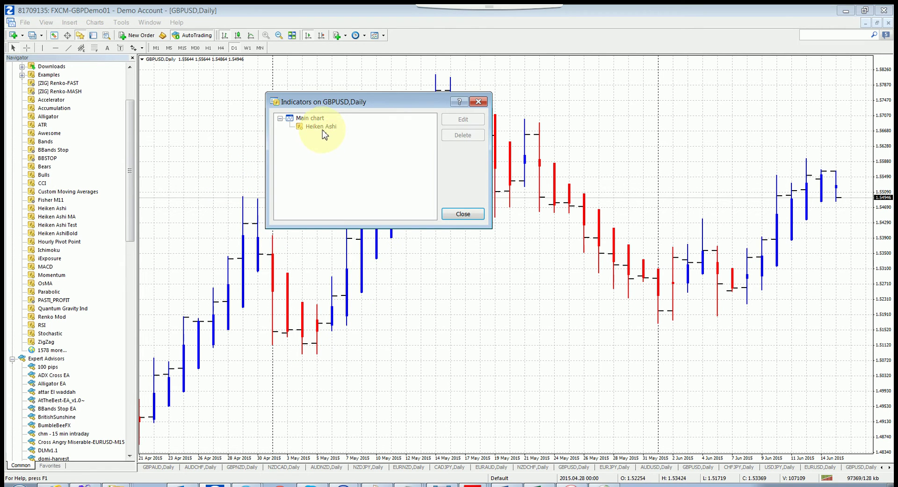
{"action": "left_click", "coordinate": [322, 133]}
{"action": "left_click", "coordinate": [463, 120]}
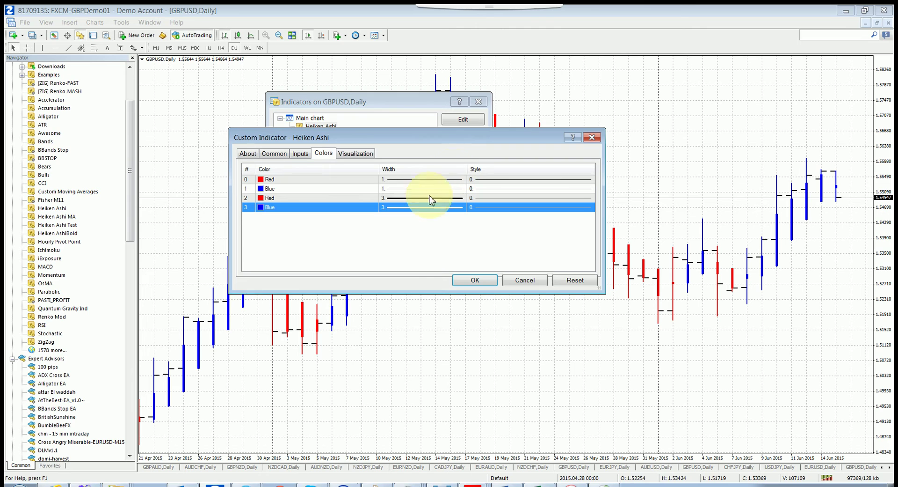
{"action": "left_click", "coordinate": [397, 182]}
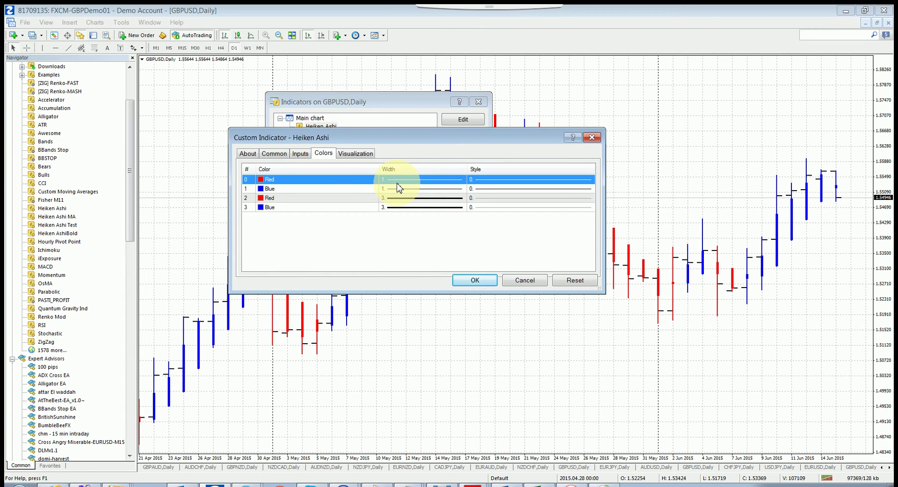
{"action": "left_click", "coordinate": [398, 182]}
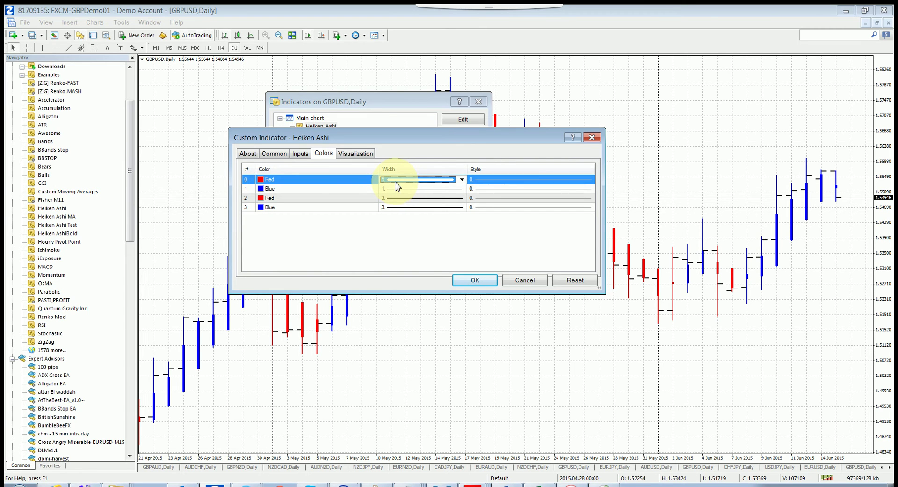
{"action": "scroll", "coordinate": [402, 190], "scroll_direction": "down", "scroll_amount": 4}
{"action": "left_click", "coordinate": [407, 191]}
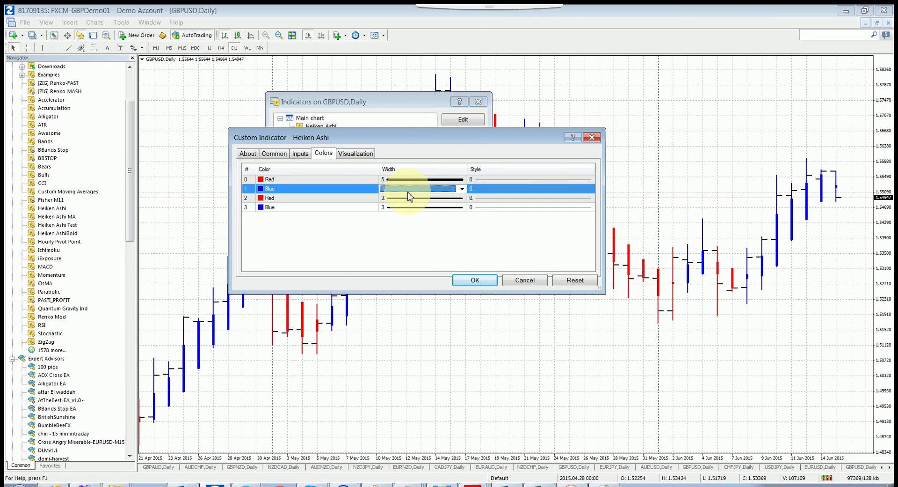
{"action": "scroll", "coordinate": [409, 195], "scroll_direction": "down", "scroll_amount": 4}
Set the width of Heiken Ashi lines 2 and 3 to 5, apply the settings and close the indicators list
{"action": "left_click", "coordinate": [408, 199]}
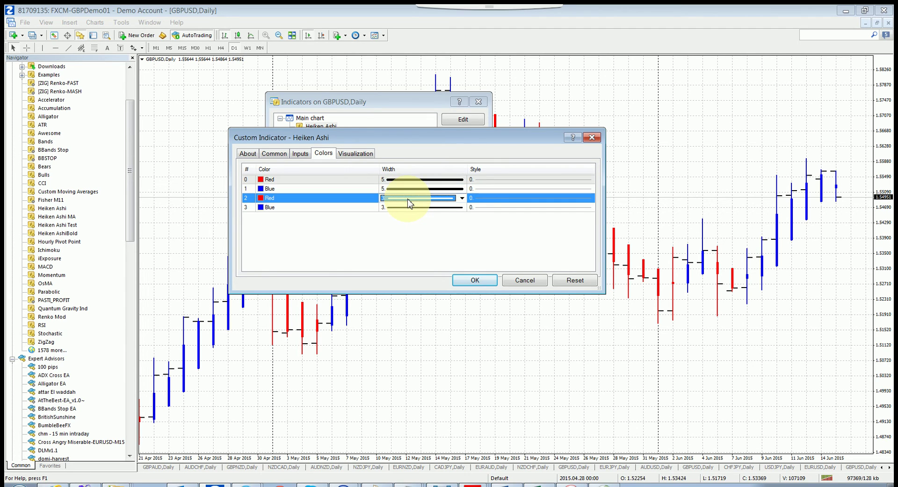
{"action": "scroll", "coordinate": [408, 201], "scroll_direction": "down", "scroll_amount": 2}
{"action": "left_click", "coordinate": [407, 209]}
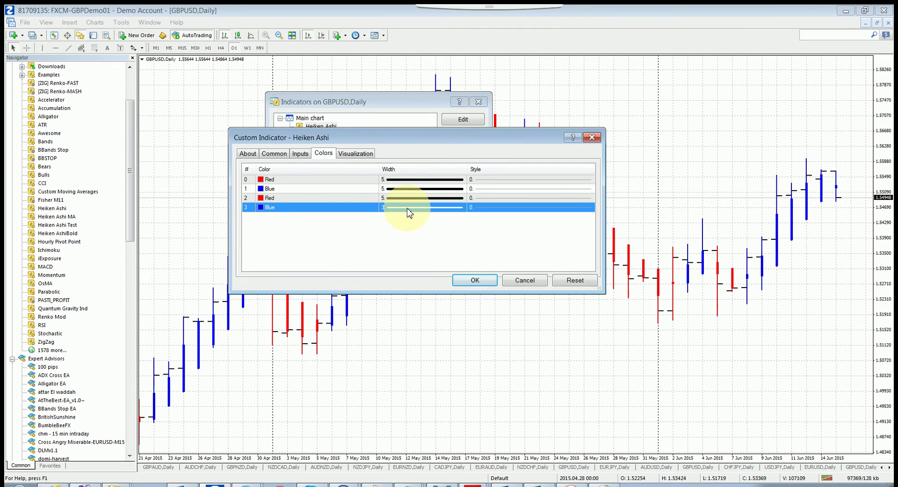
{"action": "scroll", "coordinate": [407, 212], "scroll_direction": "down", "scroll_amount": 2}
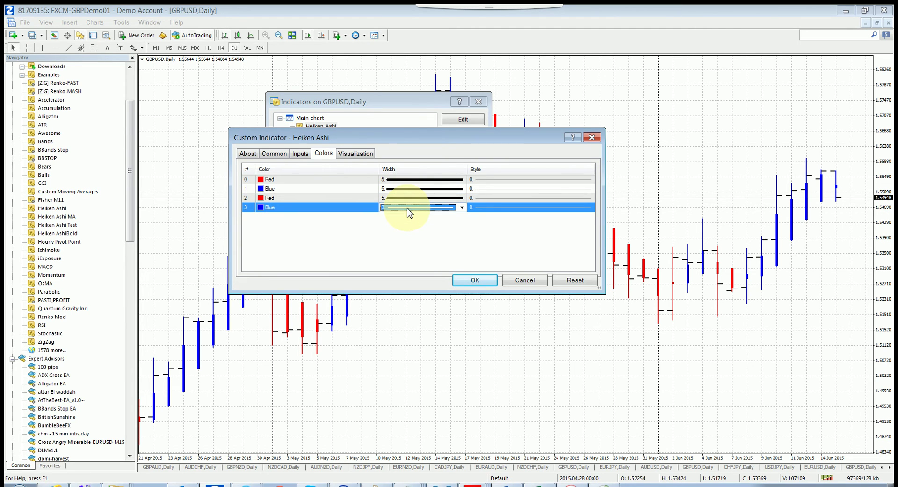
{"action": "left_click", "coordinate": [474, 280]}
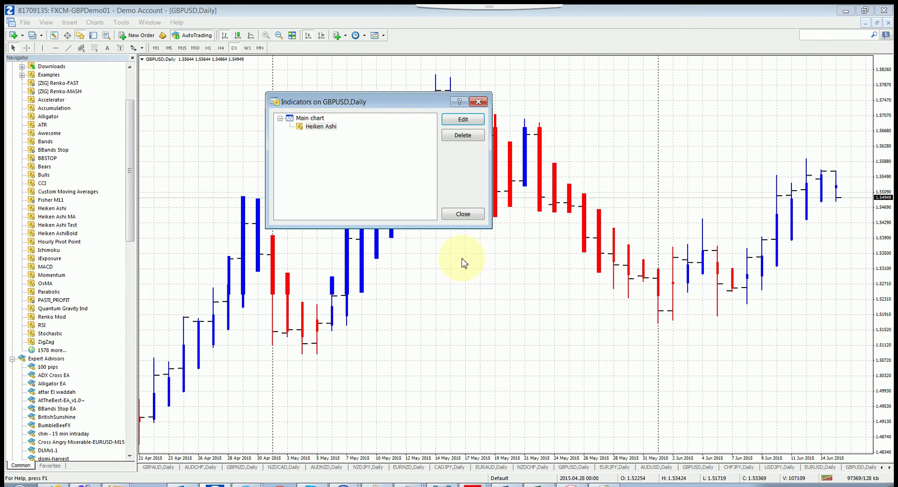
{"action": "left_click", "coordinate": [469, 216]}
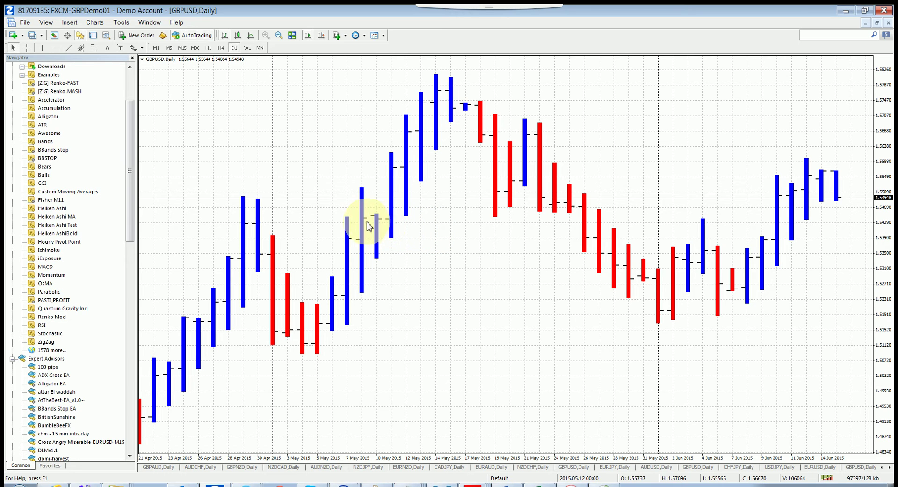
Add a Simple Moving Average with period 50 applied to Close, drawn as a thick Red line
{"action": "left_click", "coordinate": [68, 22]}
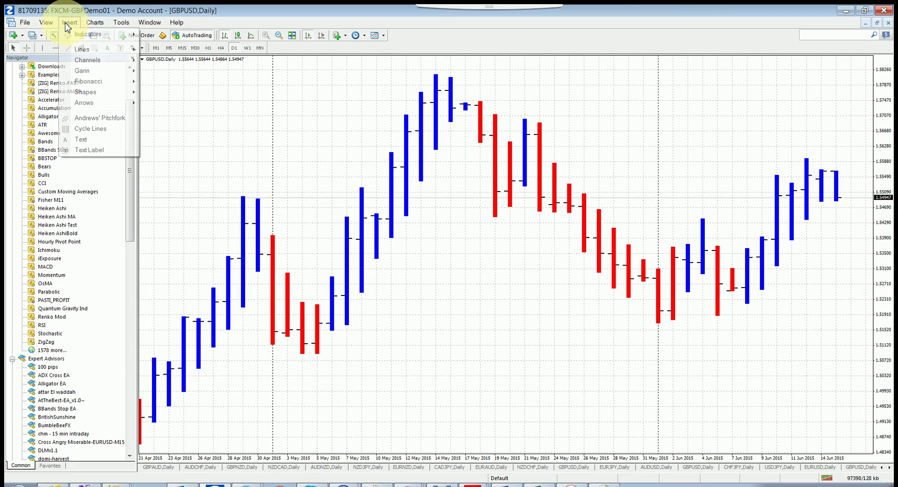
{"action": "mouse_move", "coordinate": [77, 36]}
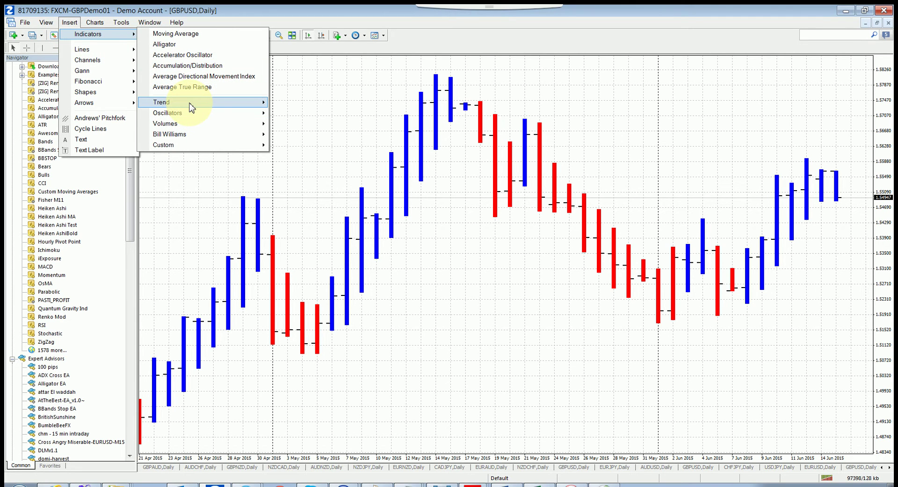
{"action": "mouse_move", "coordinate": [243, 102]}
{"action": "left_click", "coordinate": [302, 103]}
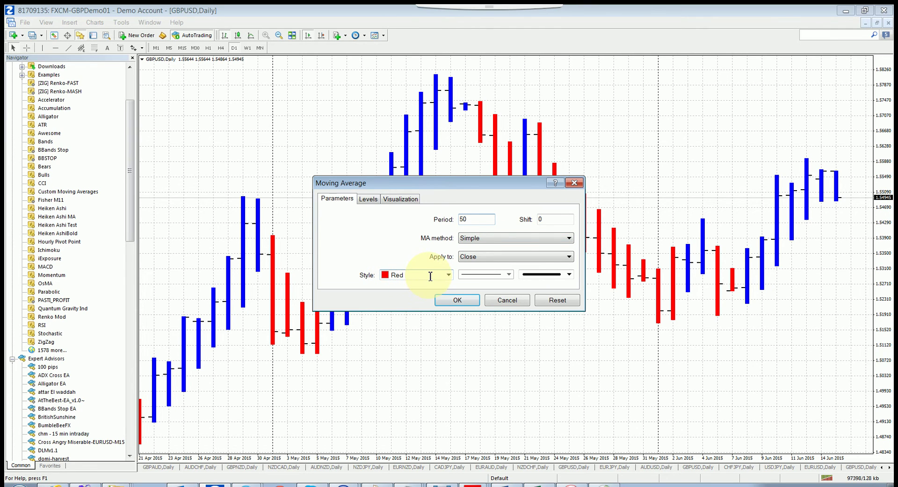
{"action": "left_click", "coordinate": [460, 303]}
{"action": "left_click", "coordinate": [465, 301]}
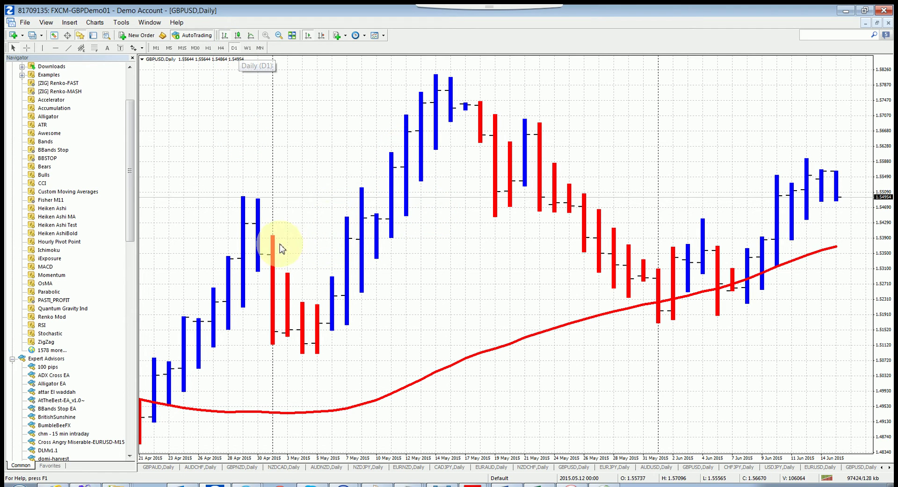
Switch the GBPUSD chart to the H4 timeframe and back to Daily to check the Heiken Ashi bar thickness
{"action": "mouse_move", "coordinate": [361, 227]}
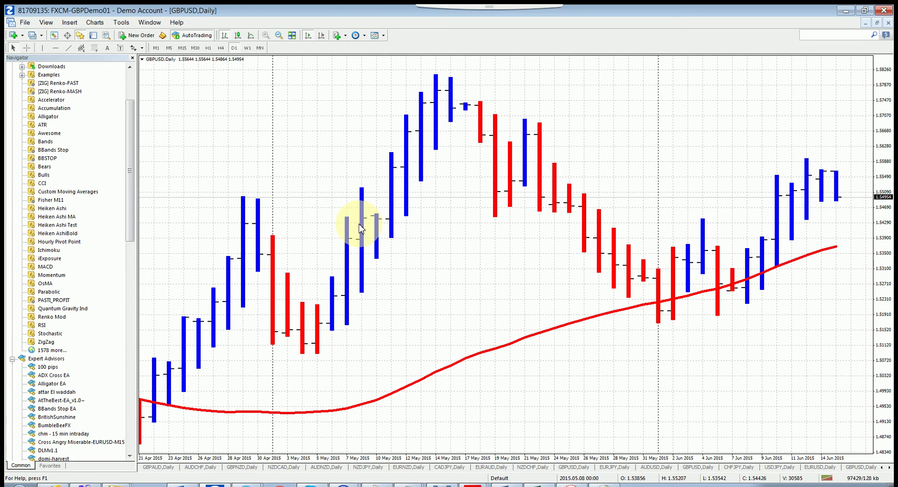
{"action": "left_click", "coordinate": [220, 48]}
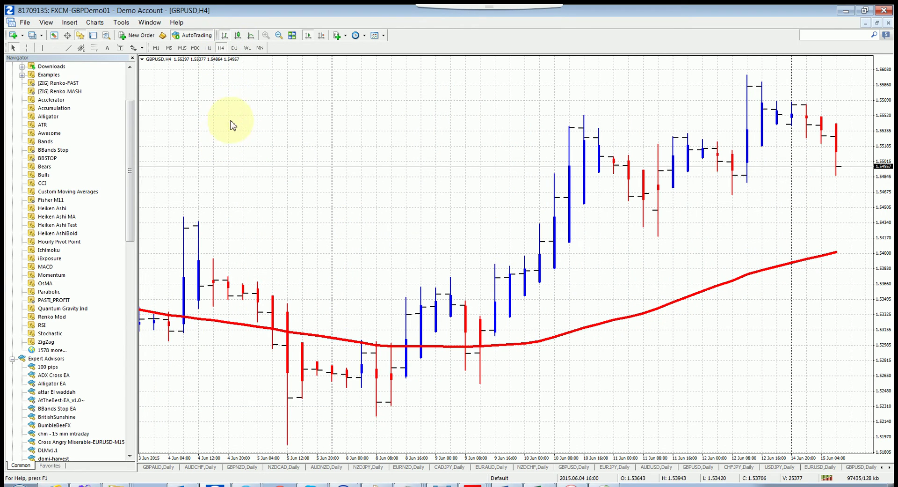
{"action": "left_click", "coordinate": [234, 48]}
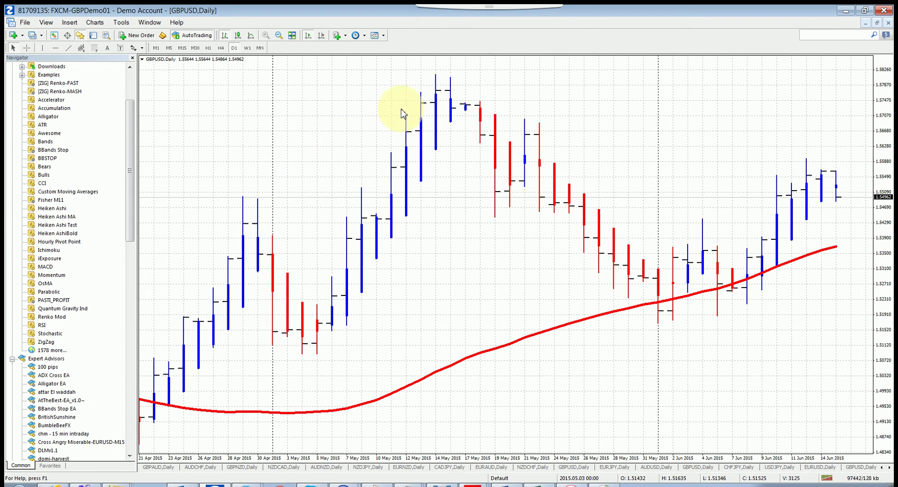
{"action": "mouse_move", "coordinate": [441, 92]}
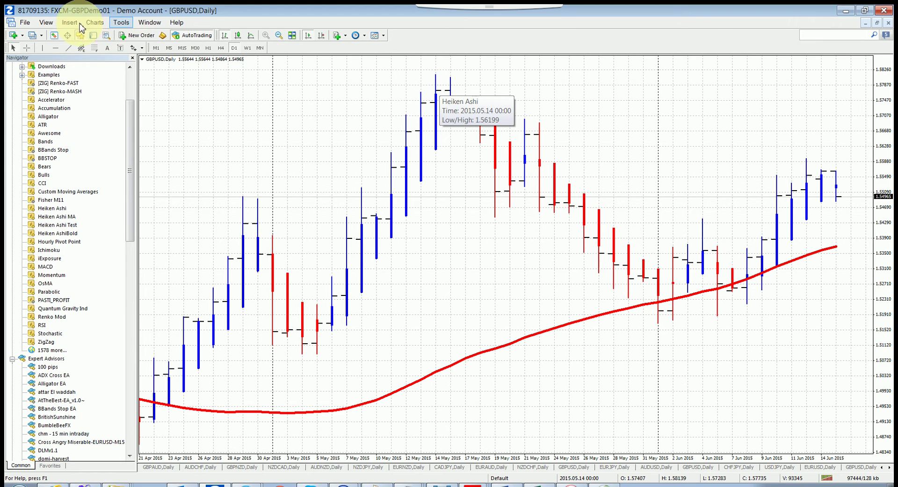
Check the line widths in the Heiken Ashi indicator's color settings, closing the settings and the indicators list
{"action": "right_click", "coordinate": [350, 168]}
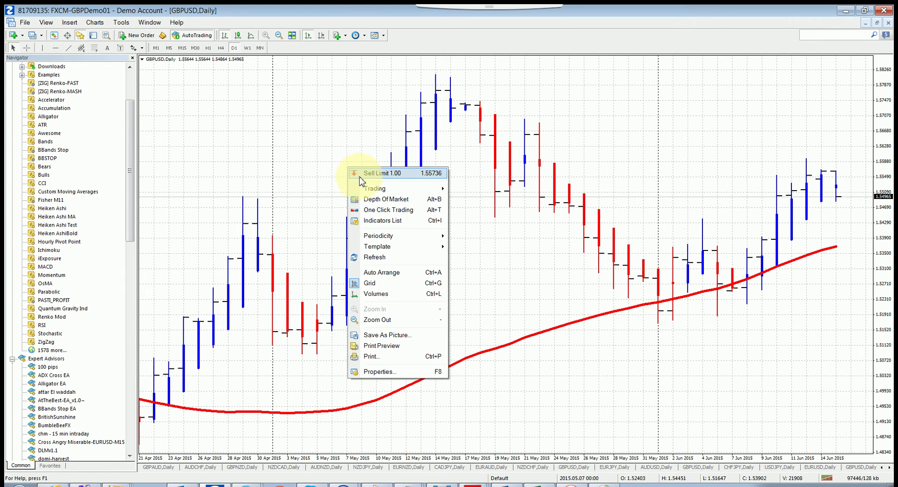
{"action": "left_click", "coordinate": [380, 221]}
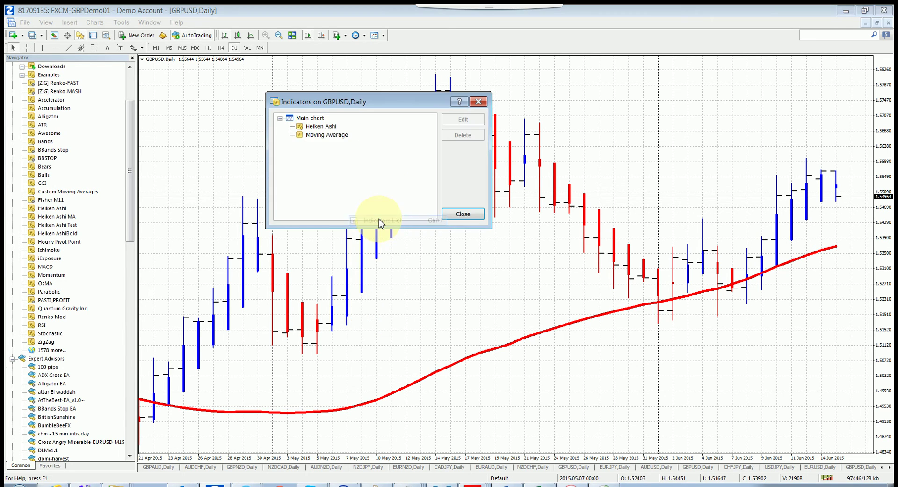
{"action": "left_click", "coordinate": [318, 128]}
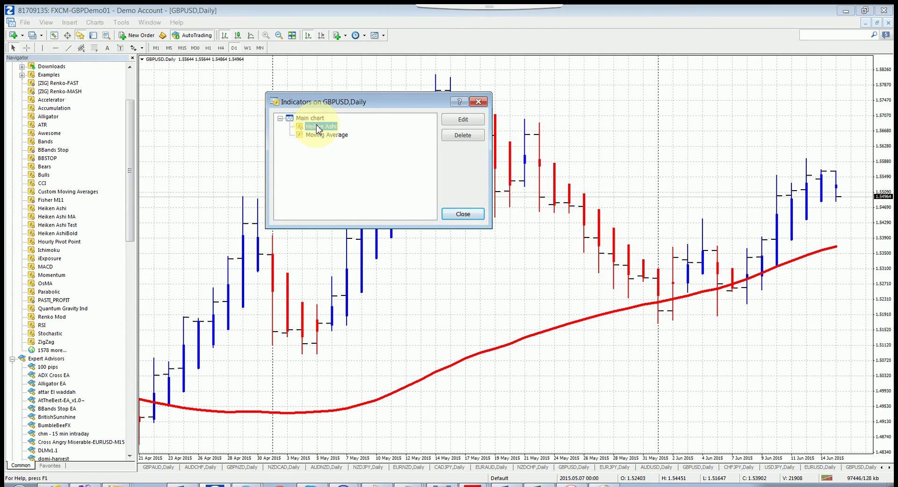
{"action": "left_click", "coordinate": [464, 120]}
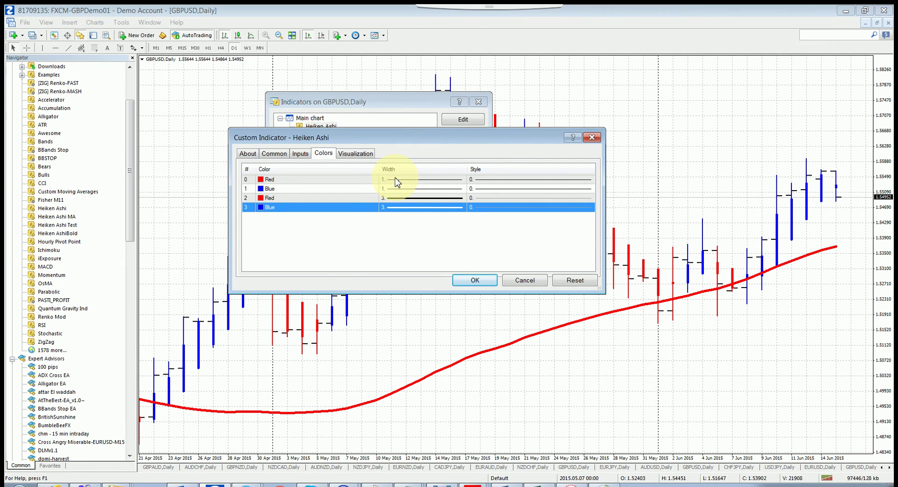
{"action": "left_click", "coordinate": [472, 280]}
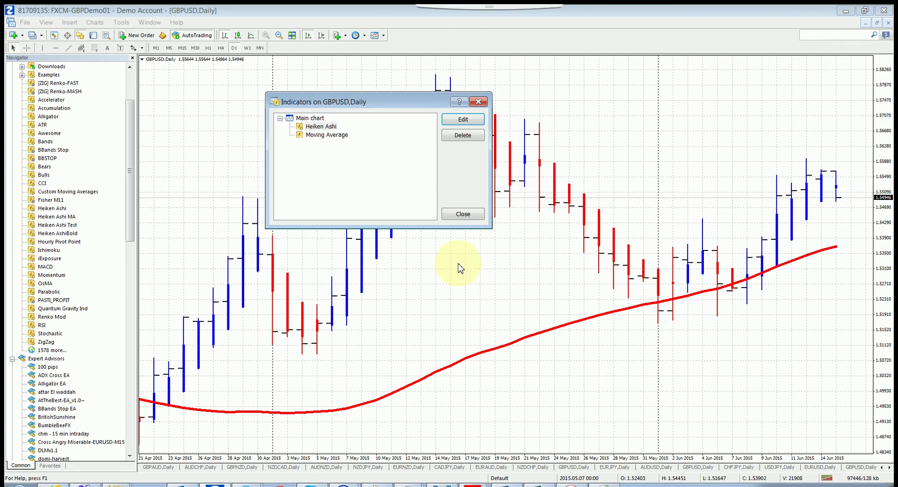
{"action": "left_click", "coordinate": [462, 215]}
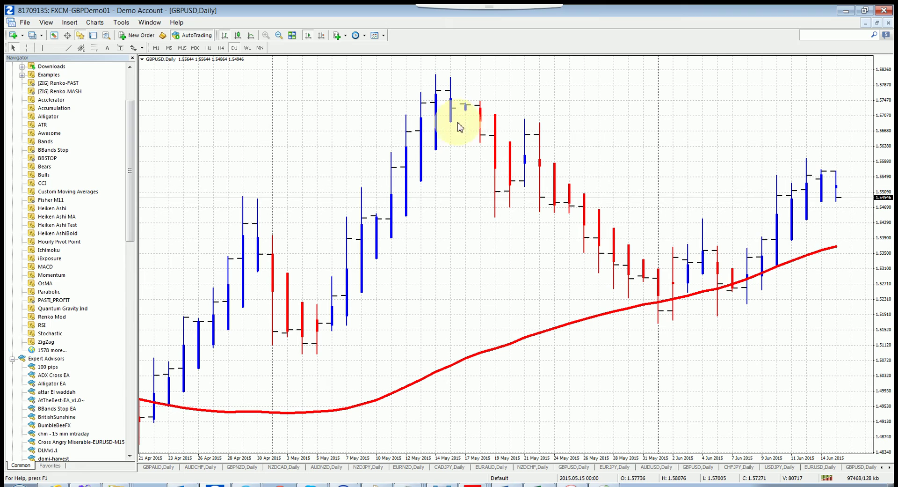
{"action": "mouse_move", "coordinate": [671, 261]}
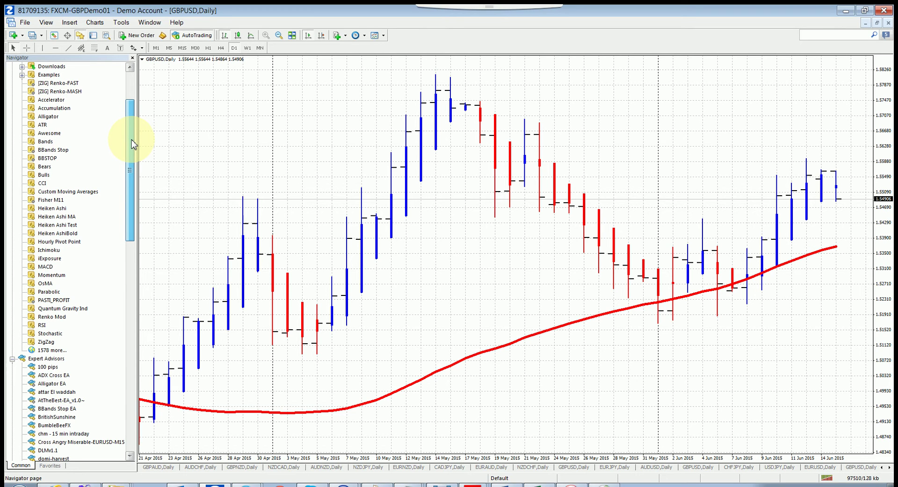
Open the Heiken Ashi indicator's source code in MetaEditor and save a copy named Heiken Ashi Youtube Demo
{"action": "left_click_drag", "start_coordinate": [131, 144], "coordinate": [131, 138]}
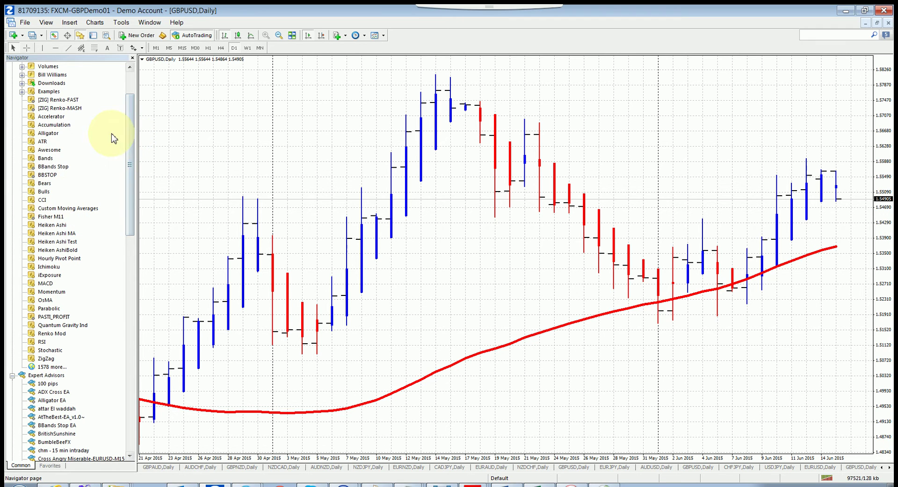
{"action": "left_click_drag", "start_coordinate": [133, 120], "coordinate": [133, 105]}
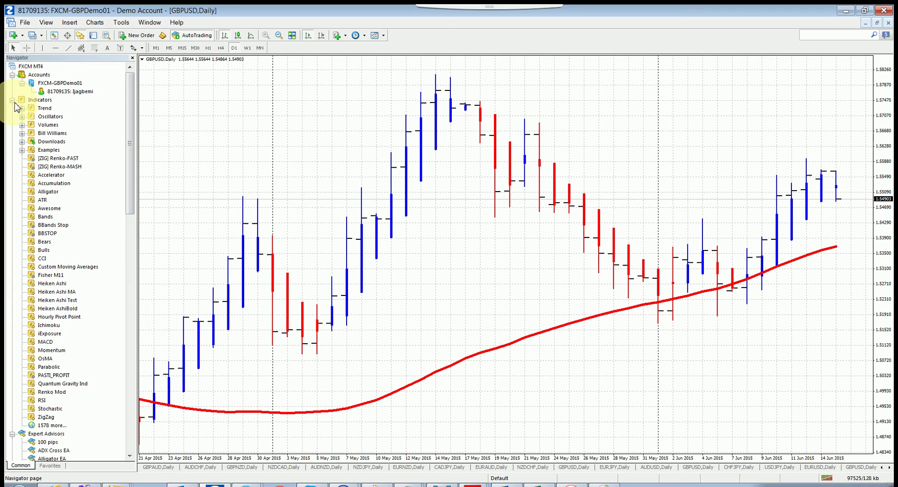
{"action": "left_click", "coordinate": [52, 283]}
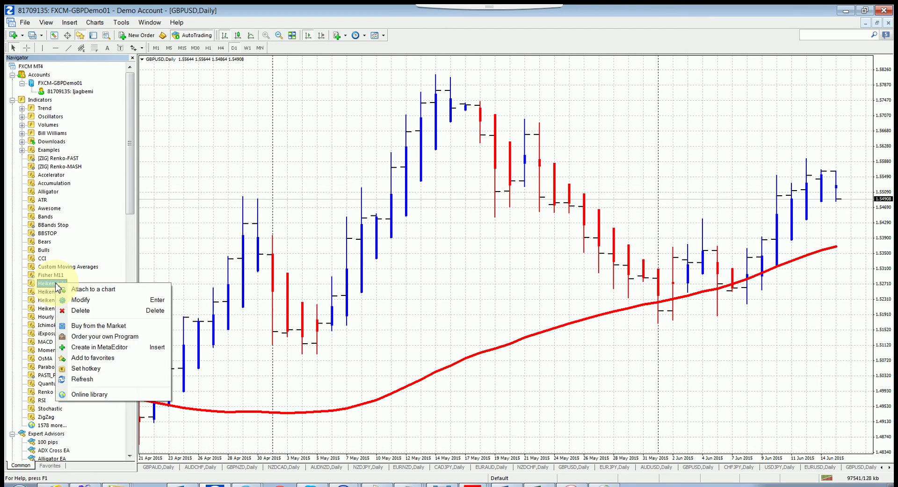
{"action": "left_click", "coordinate": [74, 299]}
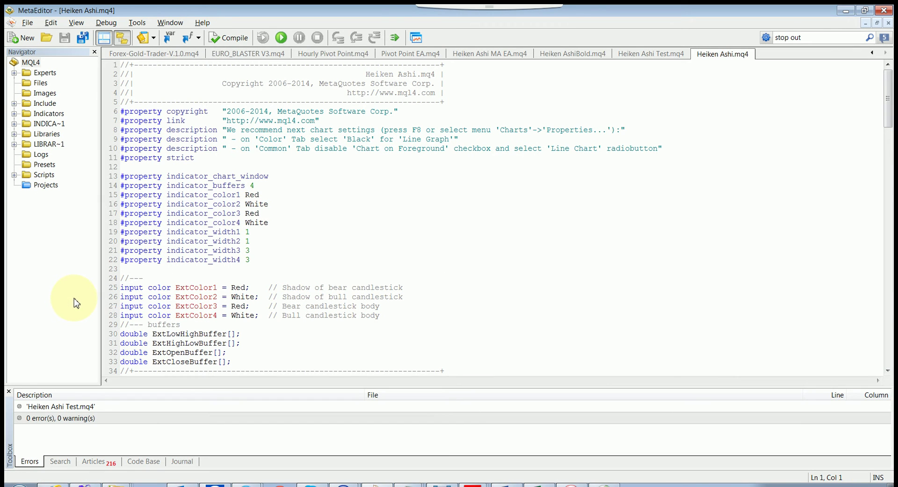
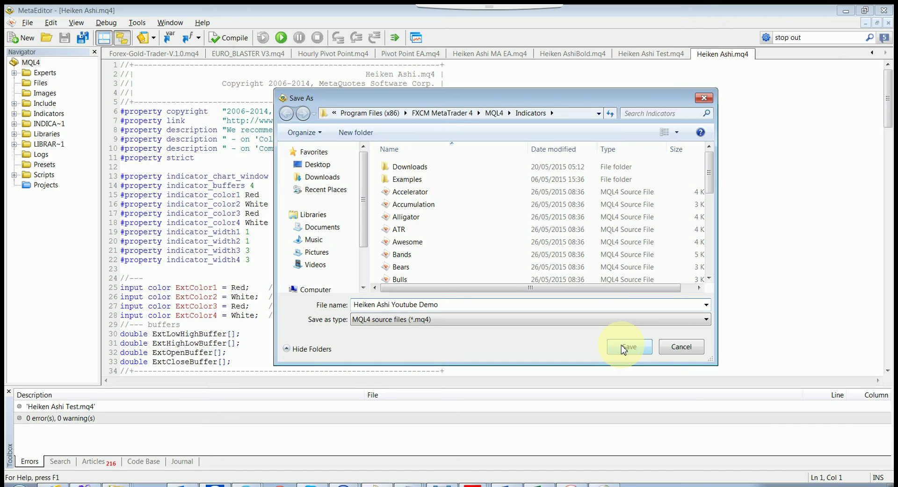
{"action": "left_click", "coordinate": [622, 346]}
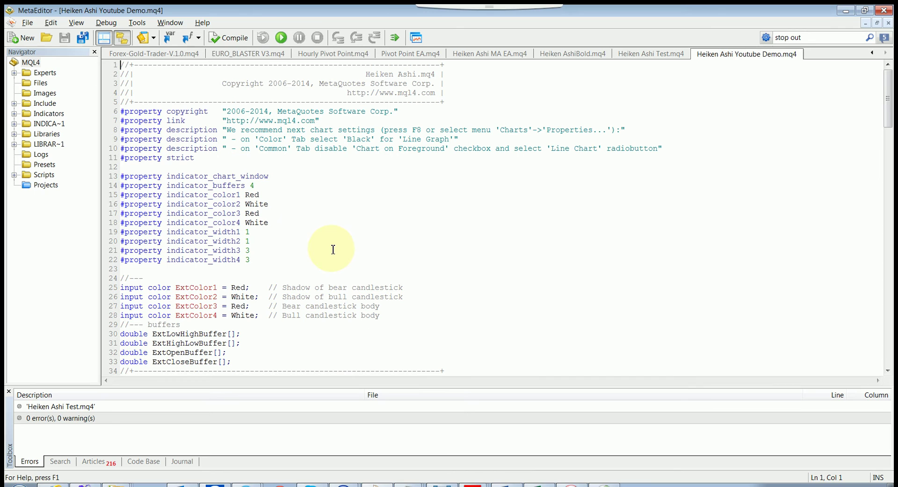
{"action": "left_click_drag", "start_coordinate": [743, 58], "coordinate": [719, 64]}
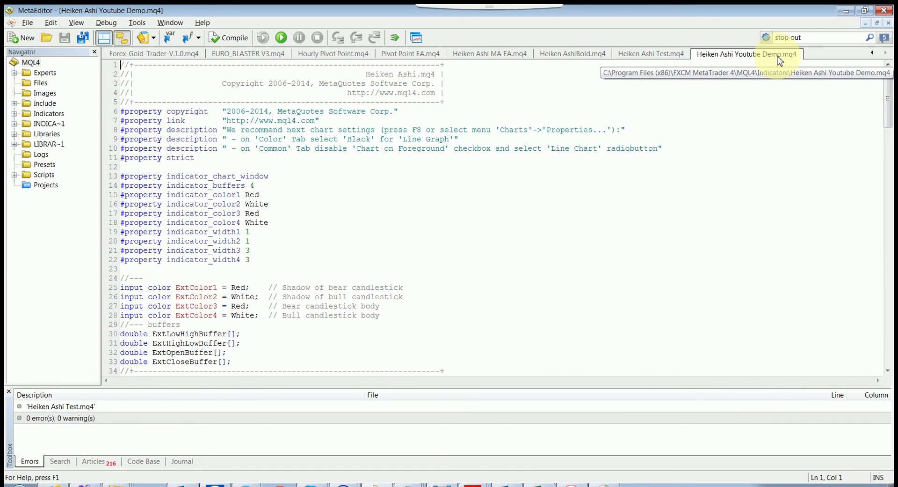
Change the ExtColor2 input, the shadow of the bull candlestick, to Blue in the Heiken Ashi Youtube Demo code
{"action": "scroll", "coordinate": [286, 155], "scroll_direction": "down", "scroll_amount": 4}
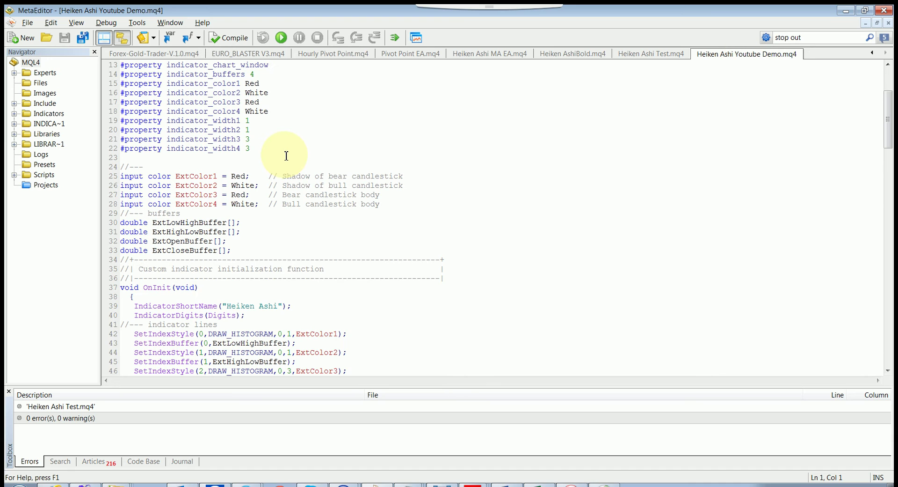
{"action": "scroll", "coordinate": [288, 157], "scroll_direction": "down", "scroll_amount": 6}
{"action": "scroll", "coordinate": [290, 161], "scroll_direction": "up", "scroll_amount": 5}
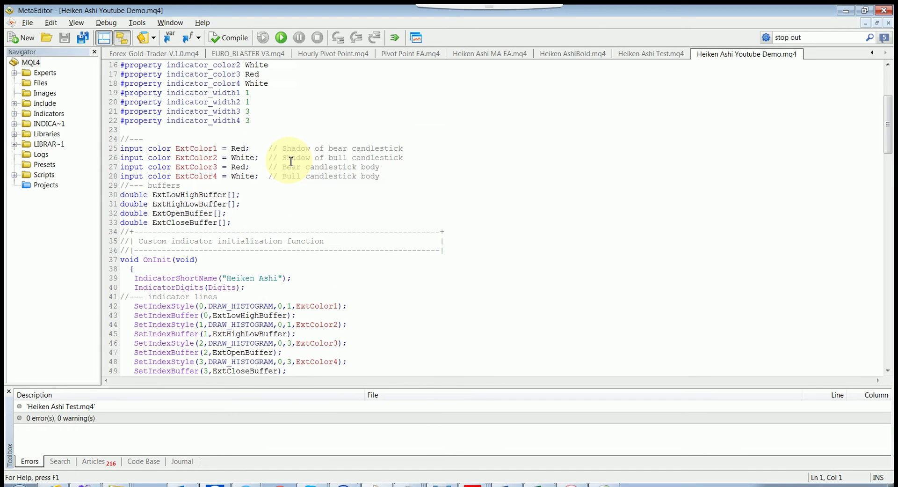
{"action": "scroll", "coordinate": [290, 161], "scroll_direction": "up", "scroll_amount": 4}
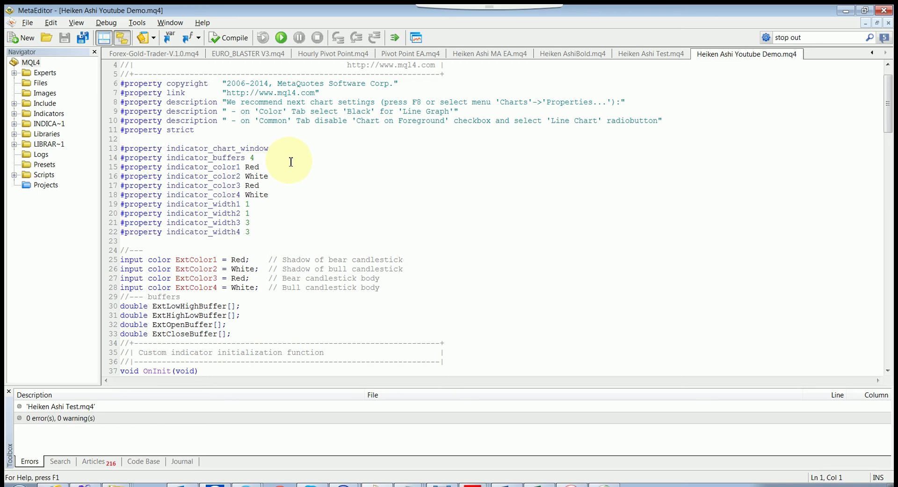
{"action": "scroll", "coordinate": [290, 161], "scroll_direction": "down", "scroll_amount": 3}
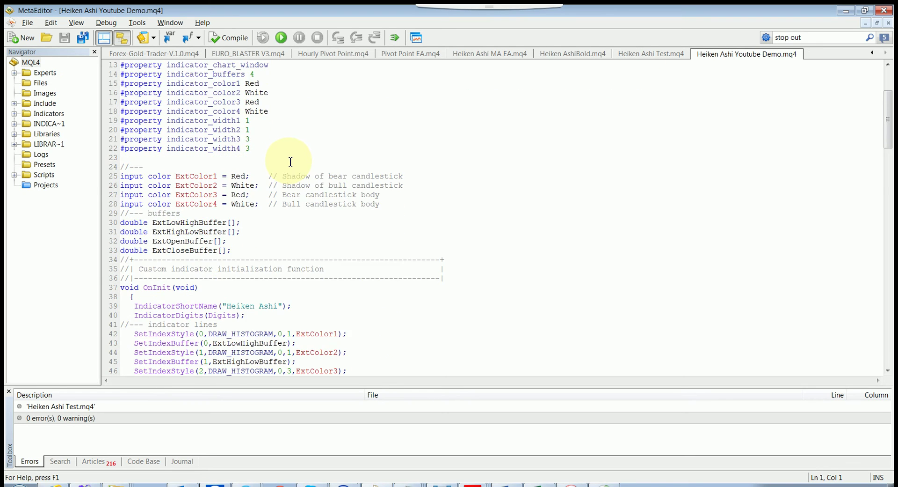
{"action": "double_click", "coordinate": [236, 184]}
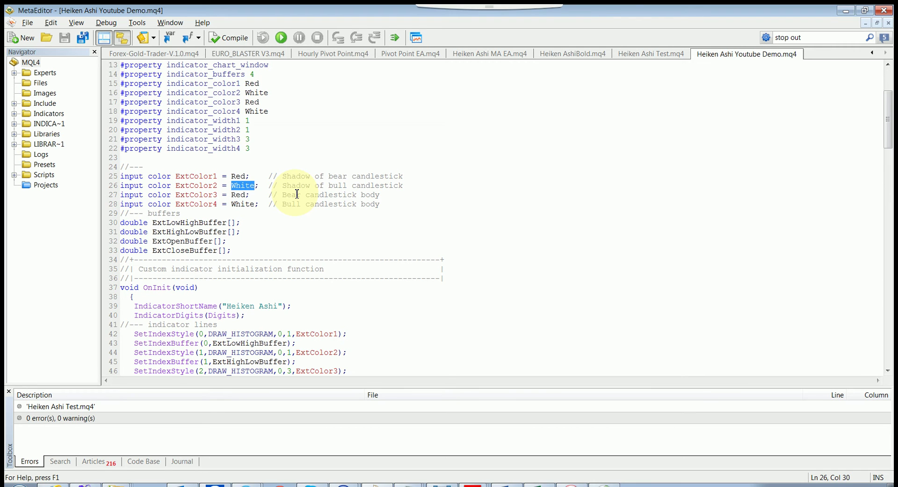
{"action": "type", "text": "Blue"}
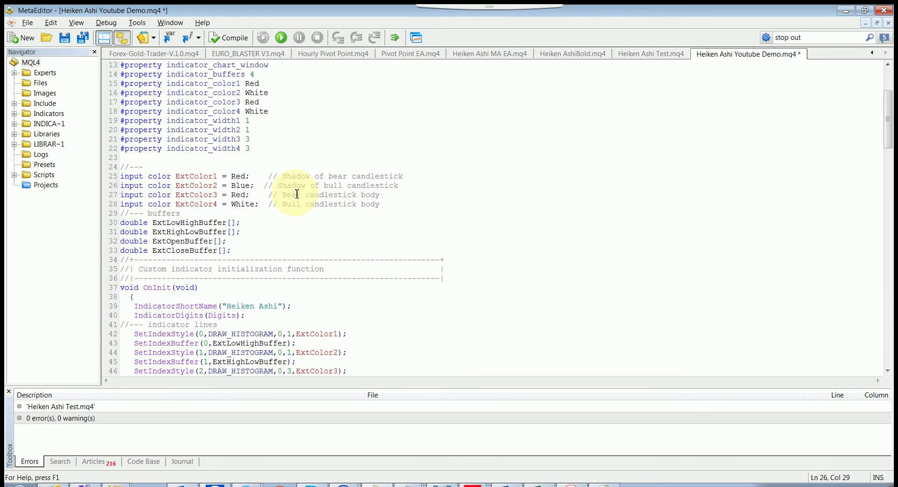
Change the ExtColor4 input, the bull candlestick body, to Blue
{"action": "left_click", "coordinate": [236, 206]}
{"action": "left_click", "coordinate": [242, 207]}
{"action": "double_click", "coordinate": [243, 208]}
{"action": "left_click", "coordinate": [242, 207]}
{"action": "double_click", "coordinate": [243, 207]}
{"action": "left_click", "coordinate": [242, 207]}
{"action": "double_click", "coordinate": [242, 208]}
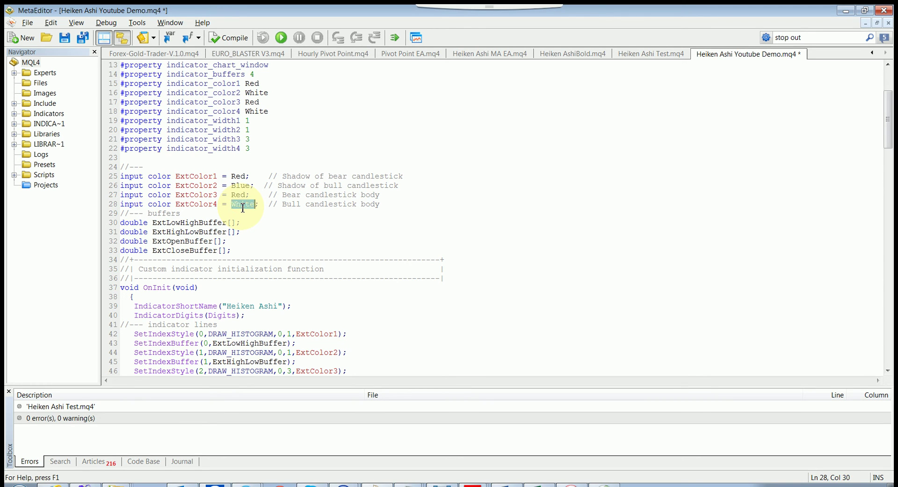
{"action": "type", "text": "Blue"}
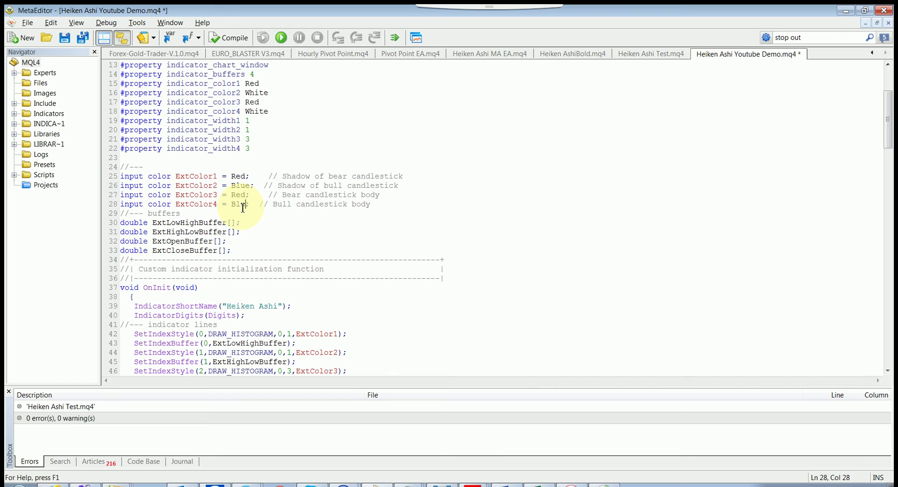
{"action": "left_click", "coordinate": [290, 223]}
Set the histogram line width to 5 in the SetIndexStyle calls that use ExtColor1 and ExtColor2
{"action": "scroll", "coordinate": [290, 226], "scroll_direction": "down", "scroll_amount": 2}
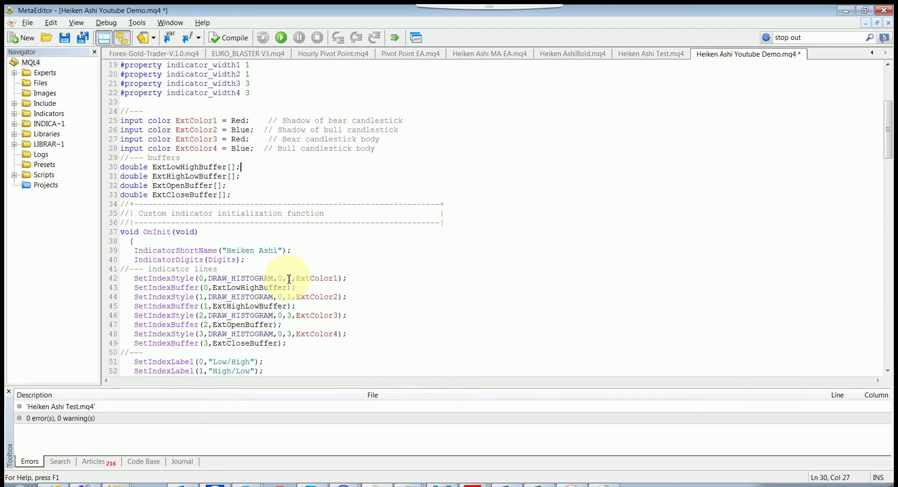
{"action": "left_click", "coordinate": [288, 280]}
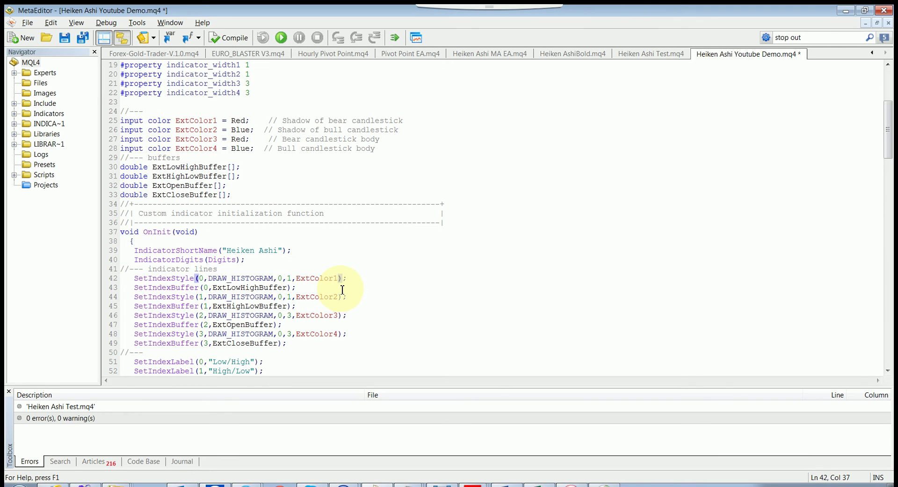
{"action": "key", "text": "Delete"}
{"action": "type", "text": "5"}
{"action": "left_click", "coordinate": [288, 297]}
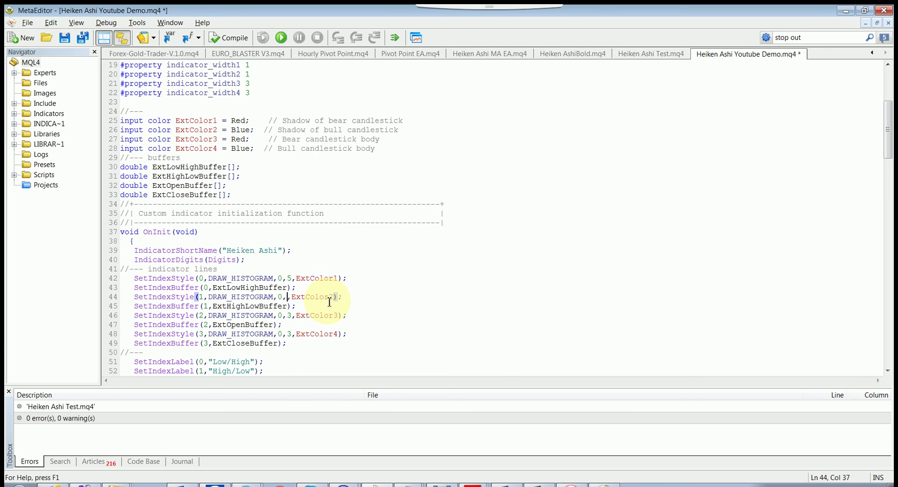
{"action": "key", "text": "Delete"}
{"action": "type", "text": "5"}
Set the histogram line width to 5 in the SetIndexStyle calls that use ExtColor3 and ExtColor4
{"action": "left_click", "coordinate": [288, 315]}
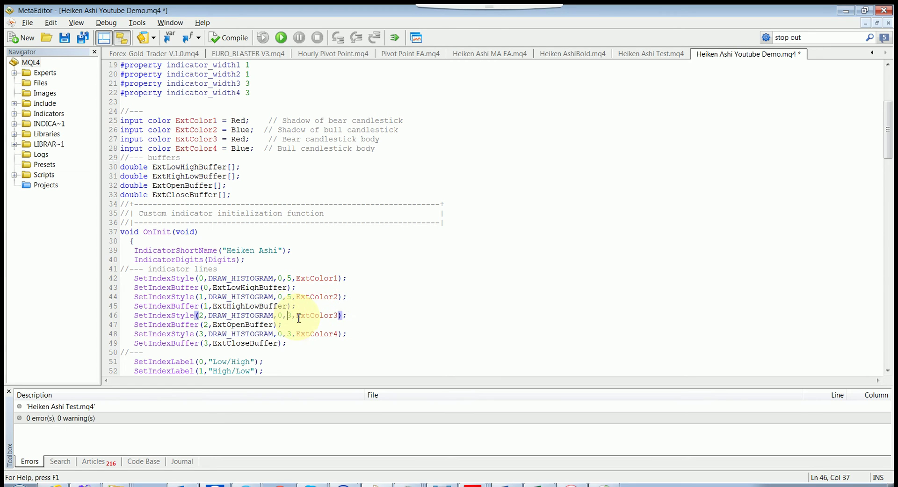
{"action": "key", "text": "Delete"}
{"action": "type", "text": "5"}
{"action": "left_click", "coordinate": [288, 334]}
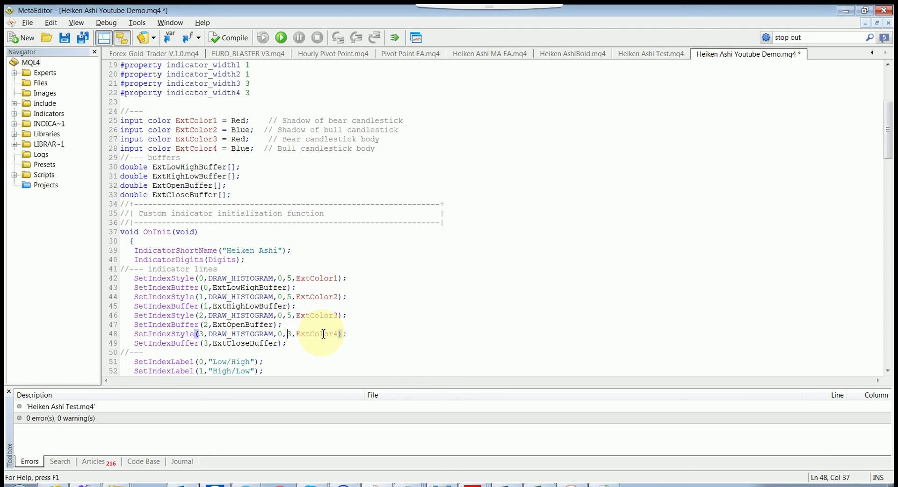
{"action": "key", "text": "Delete"}
{"action": "type", "text": "5"}
Save and compile the Heiken Ashi Youtube Demo indicator
{"action": "left_click", "coordinate": [362, 269]}
{"action": "left_click", "coordinate": [66, 38]}
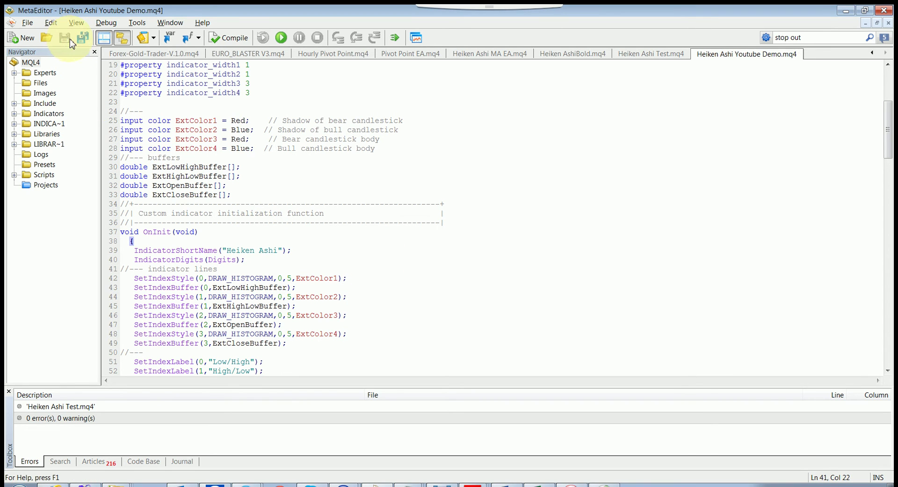
{"action": "left_click", "coordinate": [230, 38]}
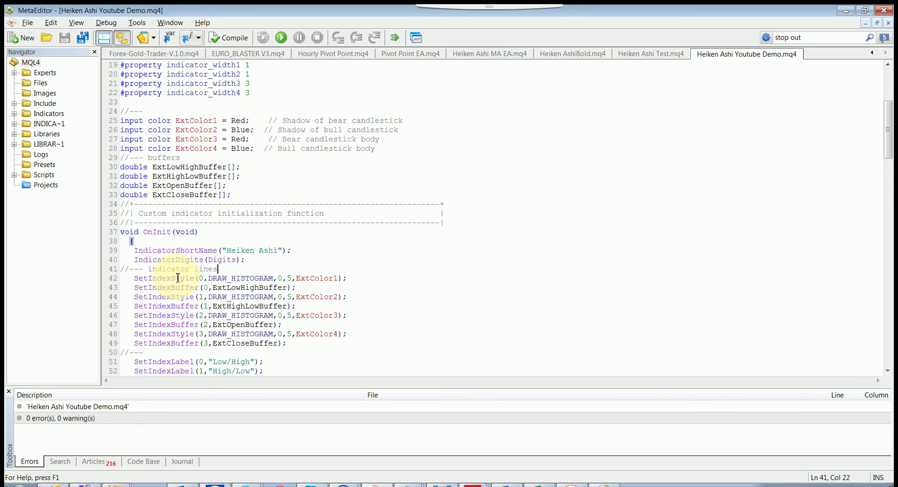
Switch to MetaTrader 4 and open a new GBPUSD chart
{"action": "mouse_move", "coordinate": [214, 483]}
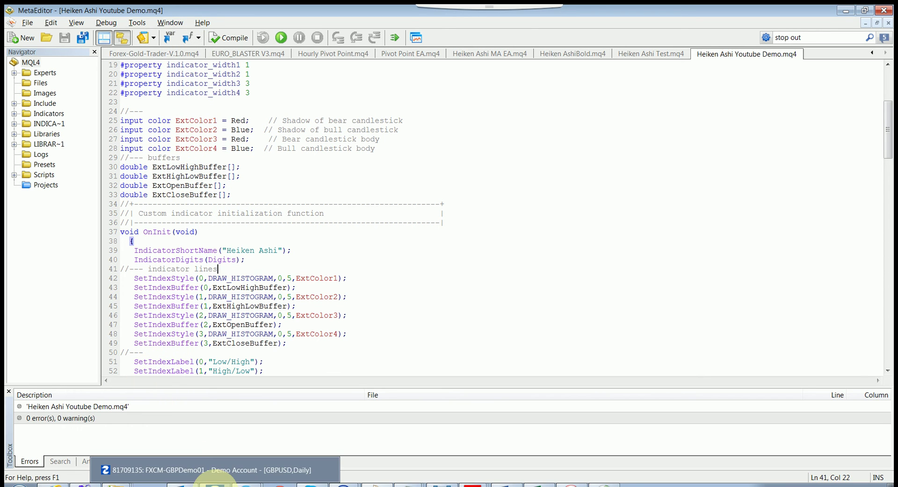
{"action": "left_click", "coordinate": [177, 468]}
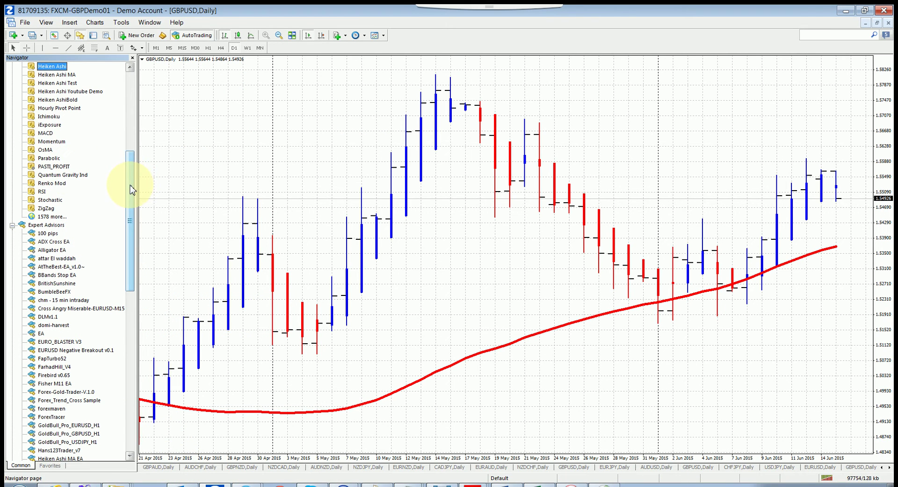
{"action": "left_click_drag", "start_coordinate": [130, 189], "coordinate": [136, 147]}
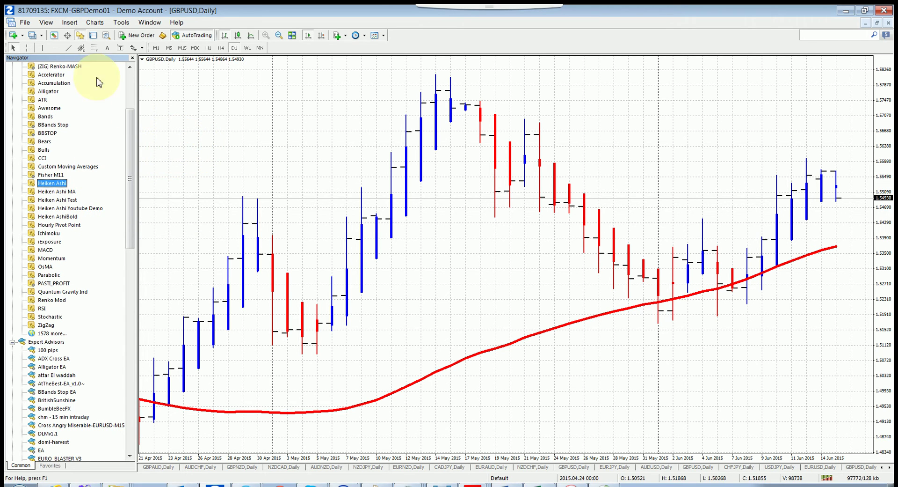
{"action": "left_click", "coordinate": [24, 23]}
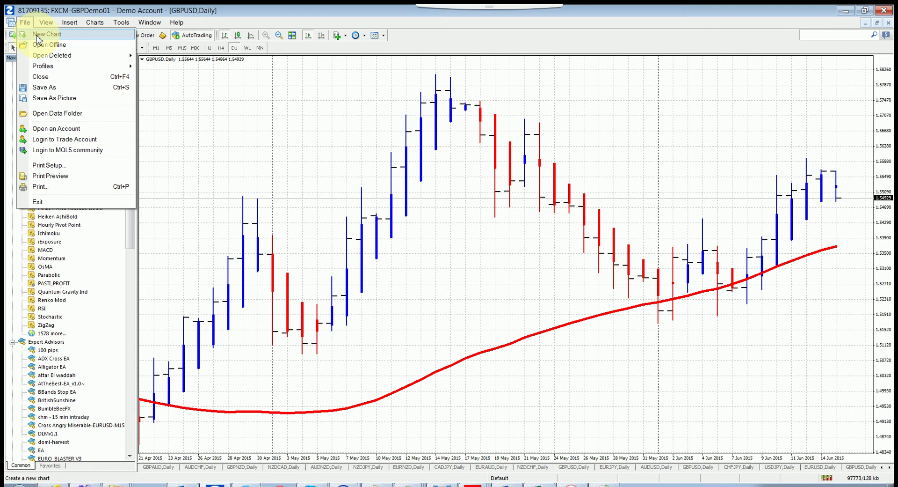
{"action": "left_click", "coordinate": [37, 37]}
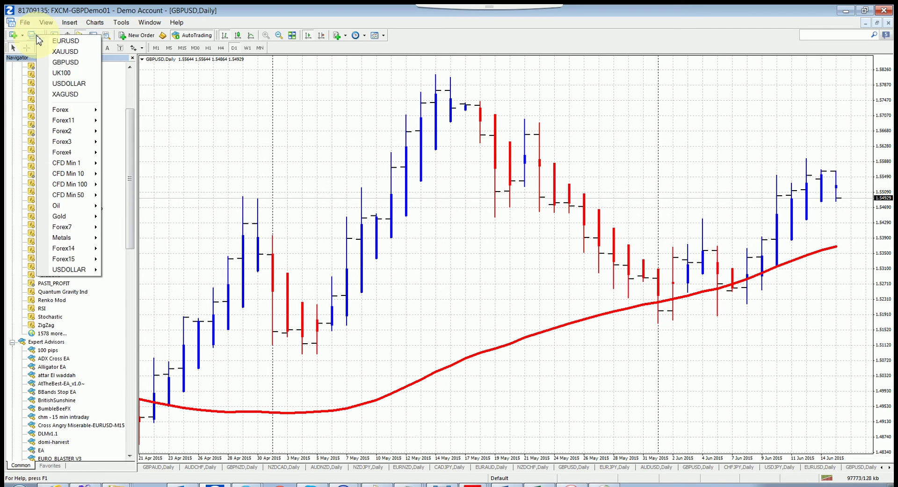
{"action": "left_click", "coordinate": [75, 63]}
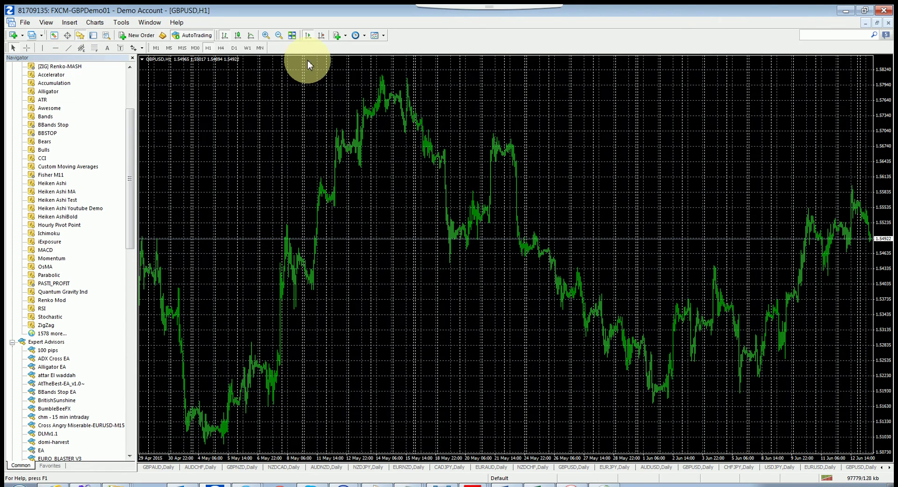
Set the new GBPUSD chart to the Daily timeframe and zoom in fully on its latest bars
{"action": "left_click", "coordinate": [234, 48]}
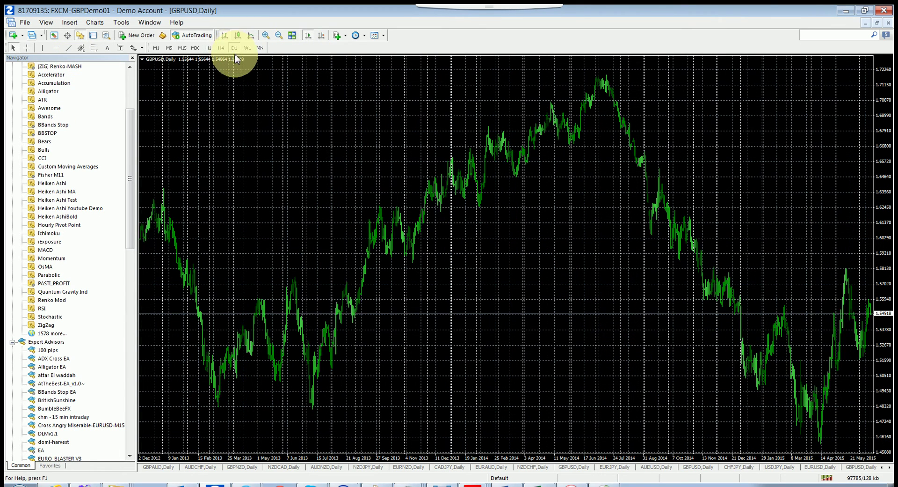
{"action": "left_click", "coordinate": [279, 36]}
{"action": "left_click", "coordinate": [265, 36]}
{"action": "left_click", "coordinate": [265, 36]}
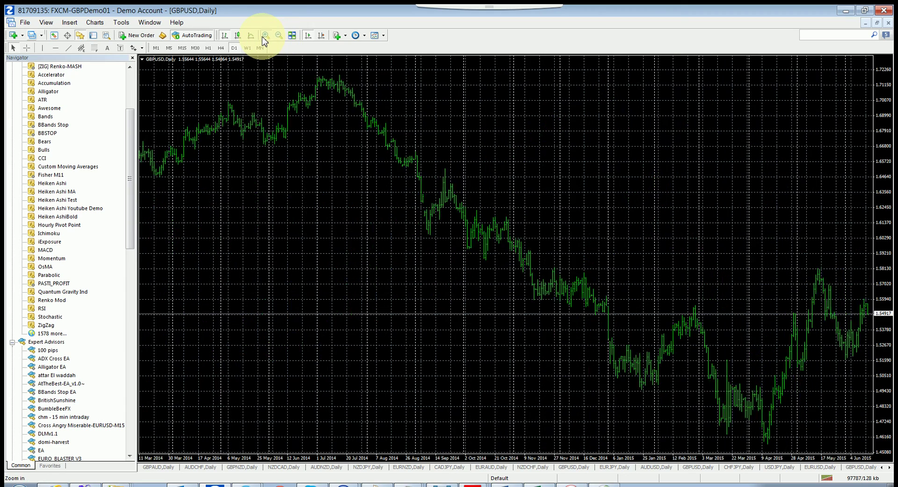
{"action": "left_click", "coordinate": [265, 37]}
{"action": "left_click", "coordinate": [265, 37]}
{"action": "left_click", "coordinate": [265, 36]}
Apply the Black On White color scheme to the new GBPUSD daily chart
{"action": "right_click", "coordinate": [295, 99]}
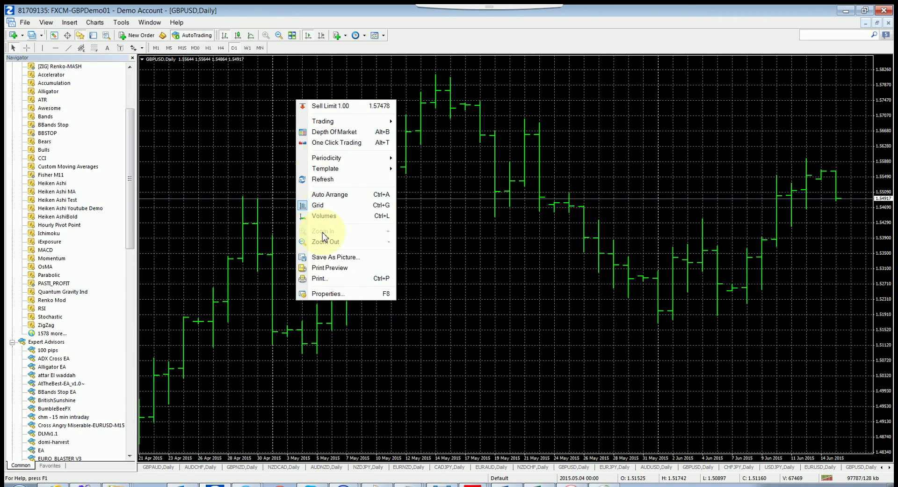
{"action": "left_click", "coordinate": [326, 293]}
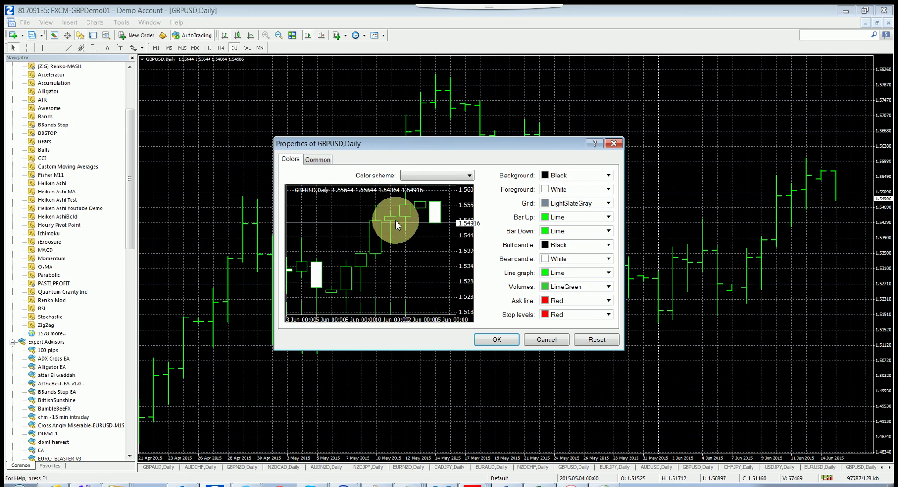
{"action": "left_click", "coordinate": [442, 175]}
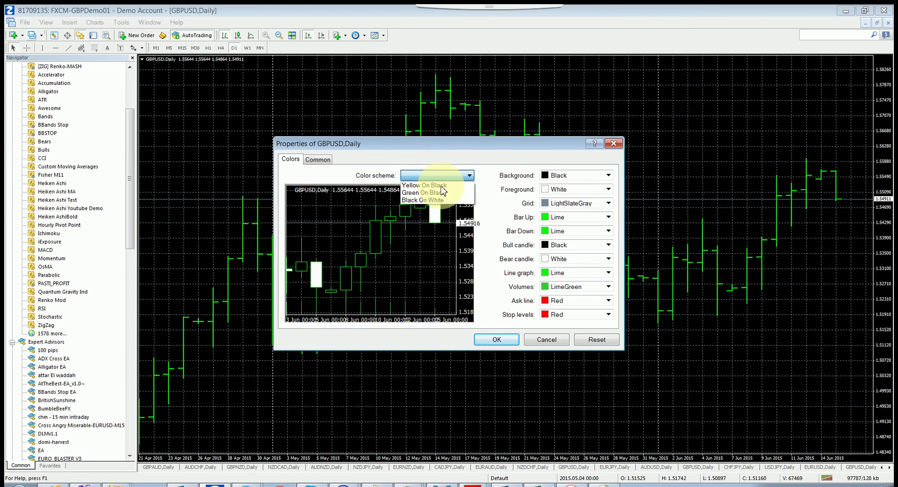
{"action": "left_click", "coordinate": [435, 200]}
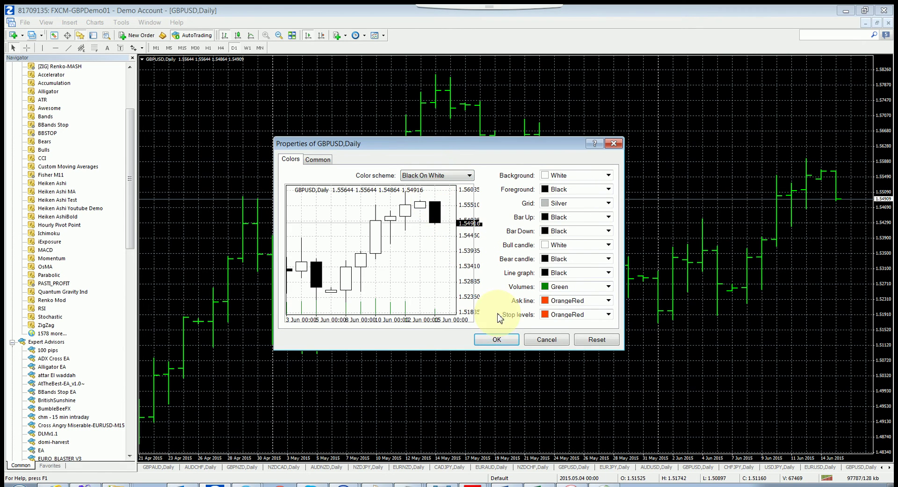
{"action": "left_click", "coordinate": [494, 340]}
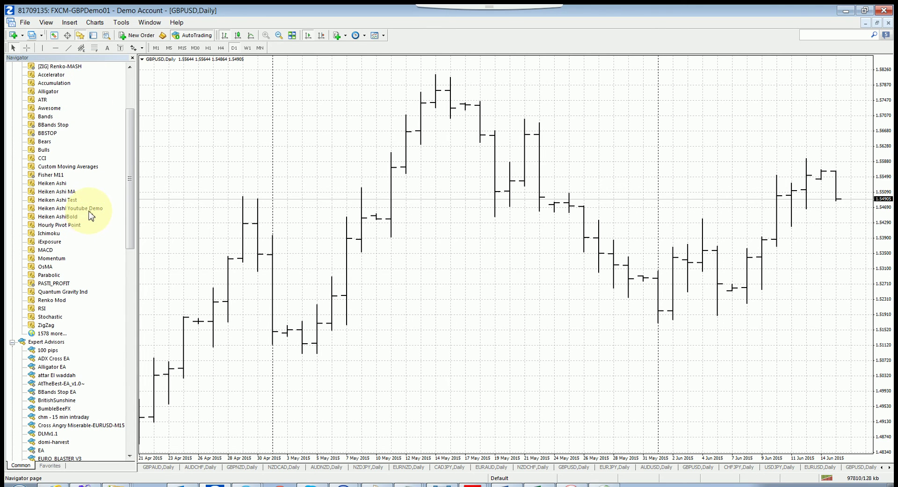
Add the custom indicator Heiken Ashi Youtube Demo to the chart with its default settings, checking its input colors and line widths
{"action": "left_click", "coordinate": [70, 22]}
{"action": "mouse_move", "coordinate": [89, 37]}
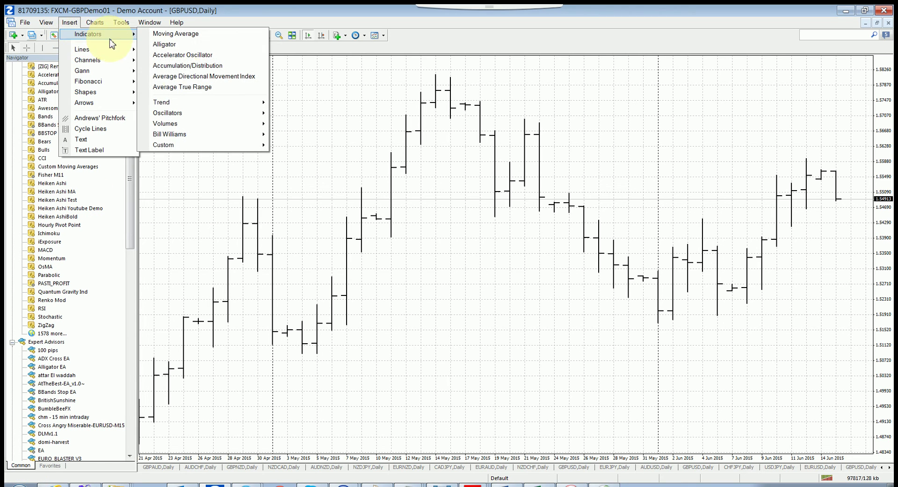
{"action": "mouse_move", "coordinate": [259, 148]}
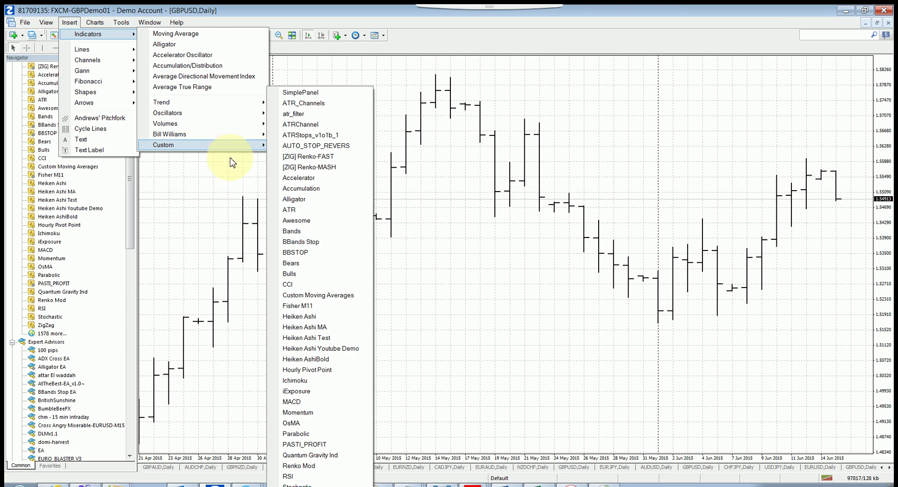
{"action": "left_click", "coordinate": [336, 353]}
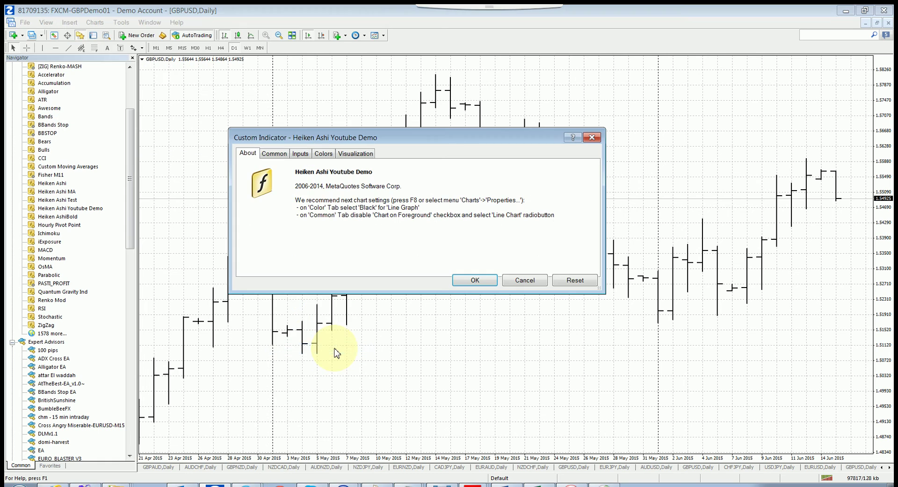
{"action": "left_click", "coordinate": [279, 154]}
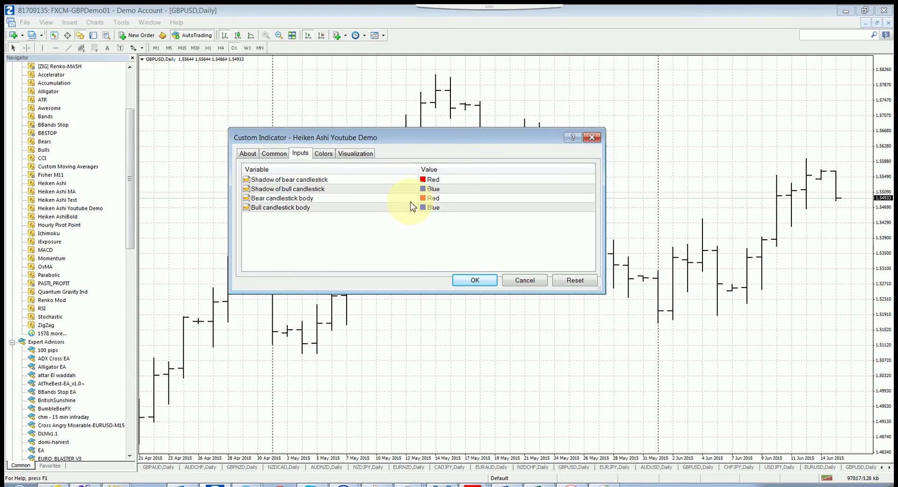
{"action": "left_click", "coordinate": [330, 158]}
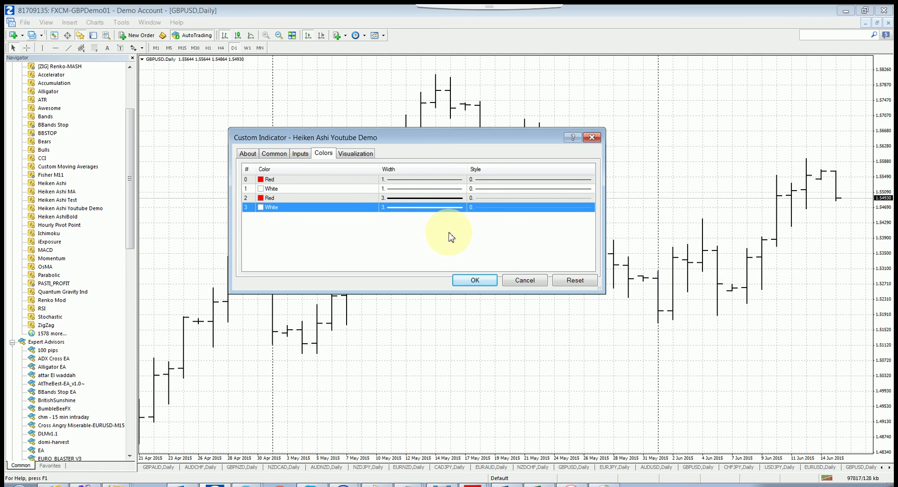
{"action": "left_click", "coordinate": [473, 281]}
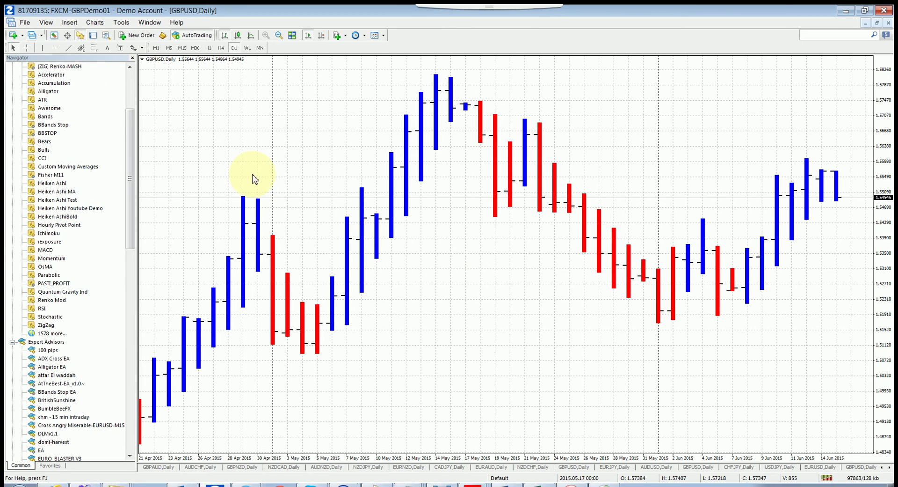
Review the input colors and line widths of the Heiken Ashi Youtube Demo indicator on the chart, leaving its settings as they are
{"action": "right_click", "coordinate": [299, 186]}
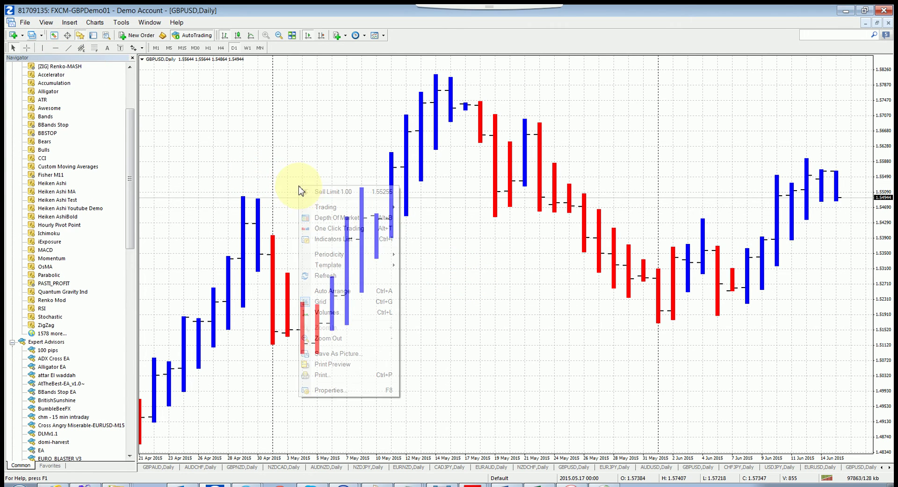
{"action": "left_click", "coordinate": [331, 239]}
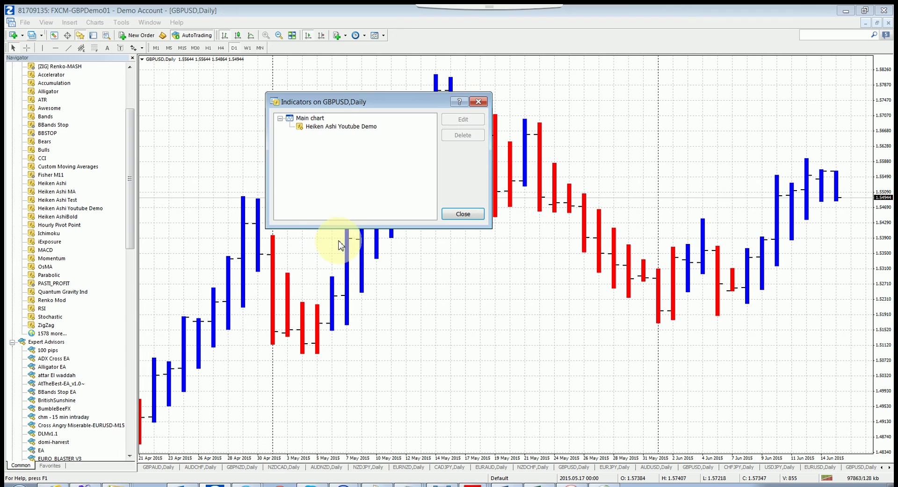
{"action": "left_click", "coordinate": [337, 126]}
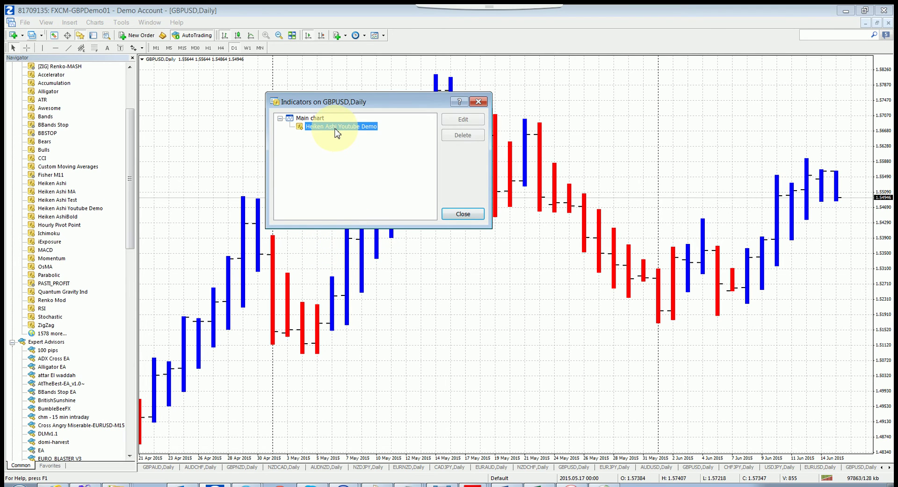
{"action": "left_click", "coordinate": [463, 123]}
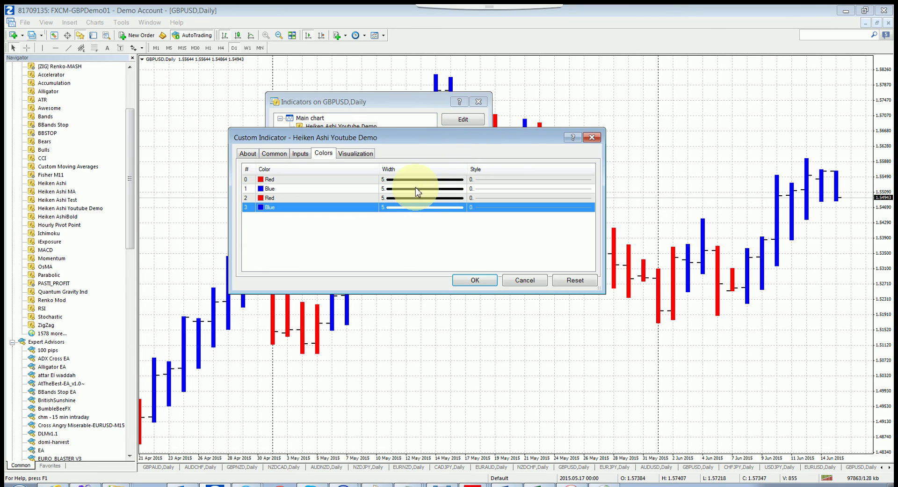
{"action": "left_click", "coordinate": [301, 153]}
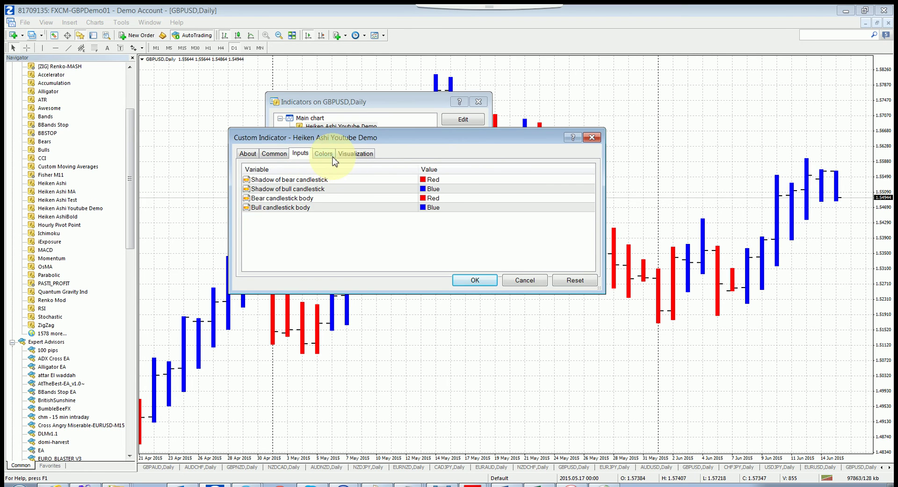
{"action": "left_click", "coordinate": [323, 153]}
{"action": "left_click", "coordinate": [524, 280]}
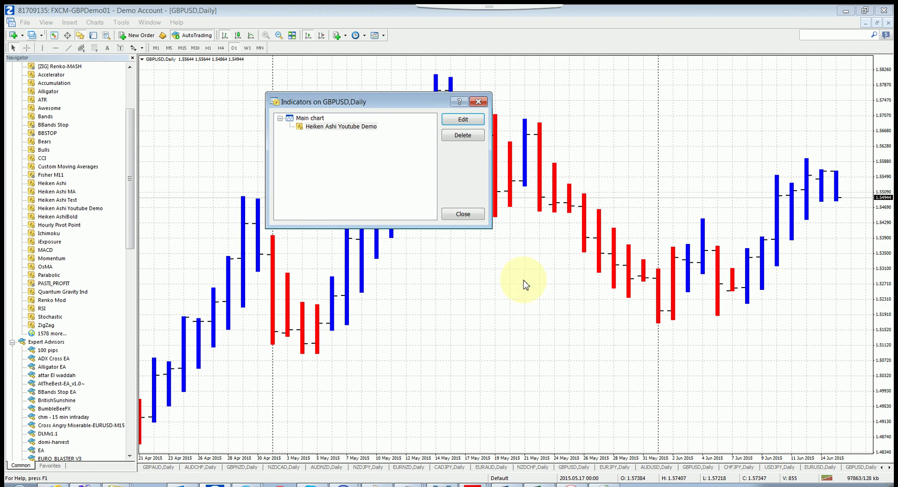
{"action": "left_click", "coordinate": [463, 215]}
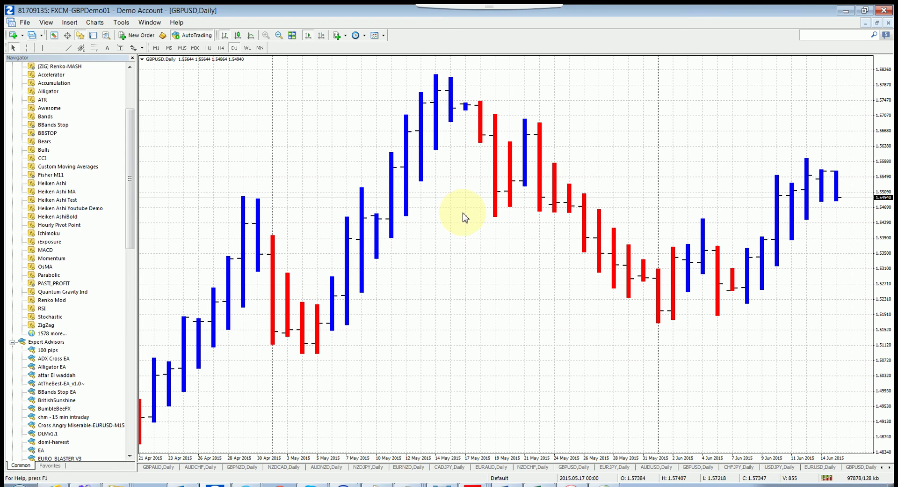
Add a Moving Average to the chart with period 50, Simple method, applied to Close, in a thick red line
{"action": "left_click", "coordinate": [69, 22]}
{"action": "mouse_move", "coordinate": [80, 37]}
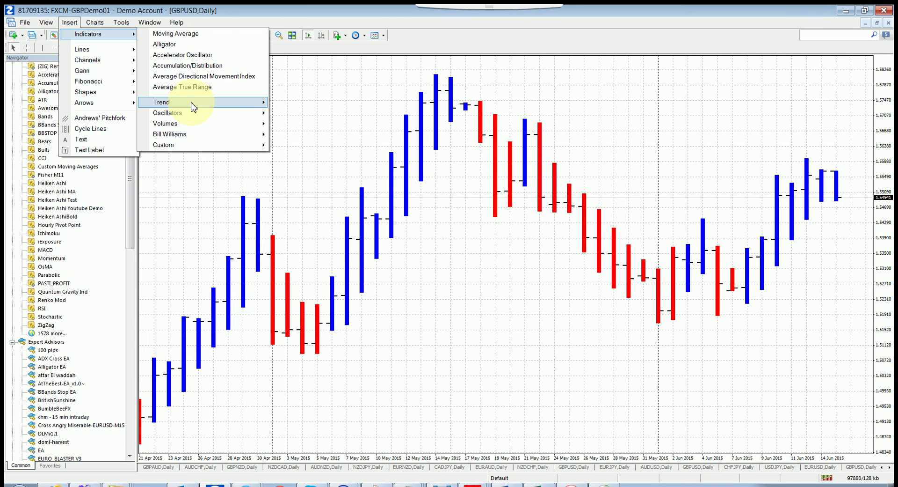
{"action": "mouse_move", "coordinate": [223, 103]}
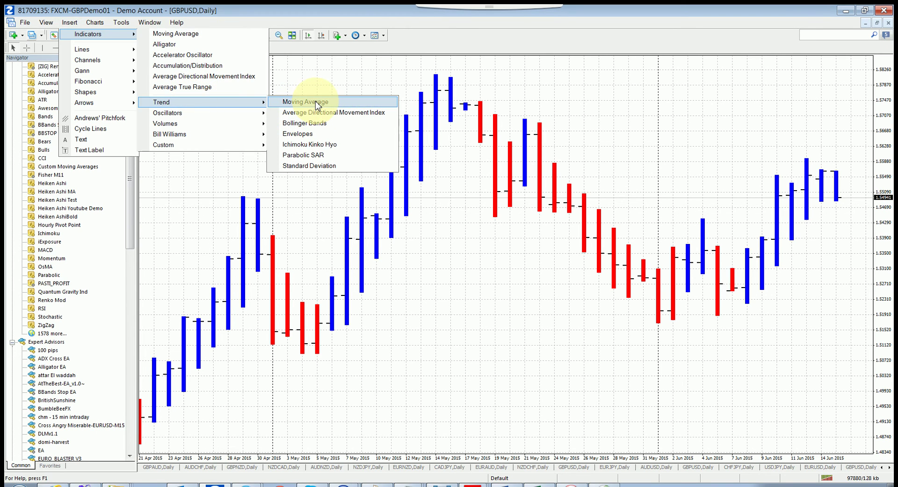
{"action": "left_click", "coordinate": [317, 104]}
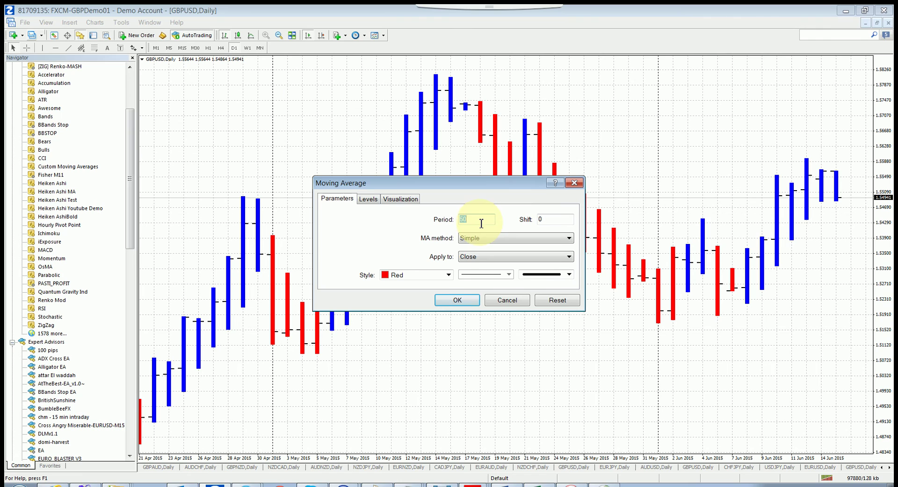
{"action": "left_click", "coordinate": [462, 304]}
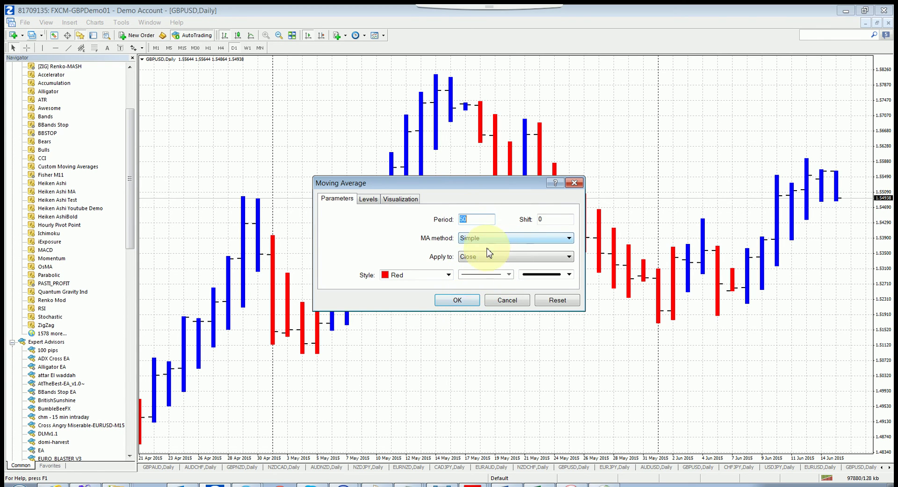
{"action": "left_click", "coordinate": [457, 302]}
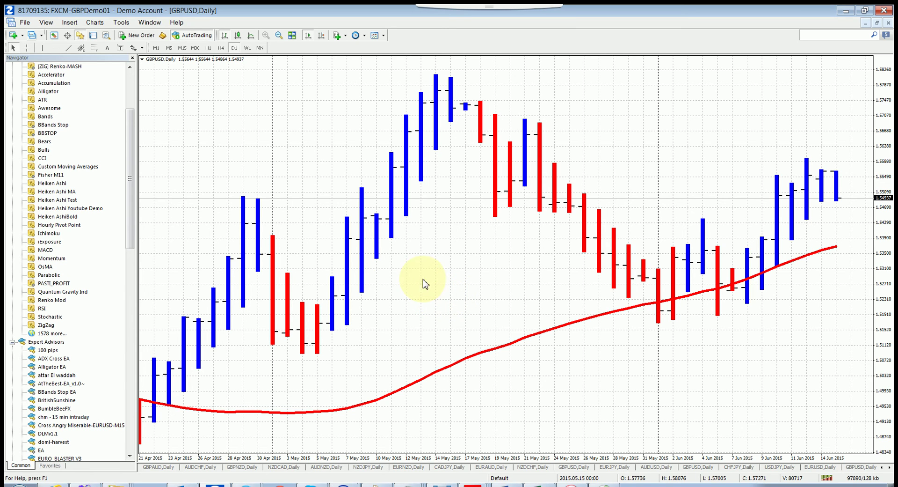
{"action": "mouse_move", "coordinate": [347, 266]}
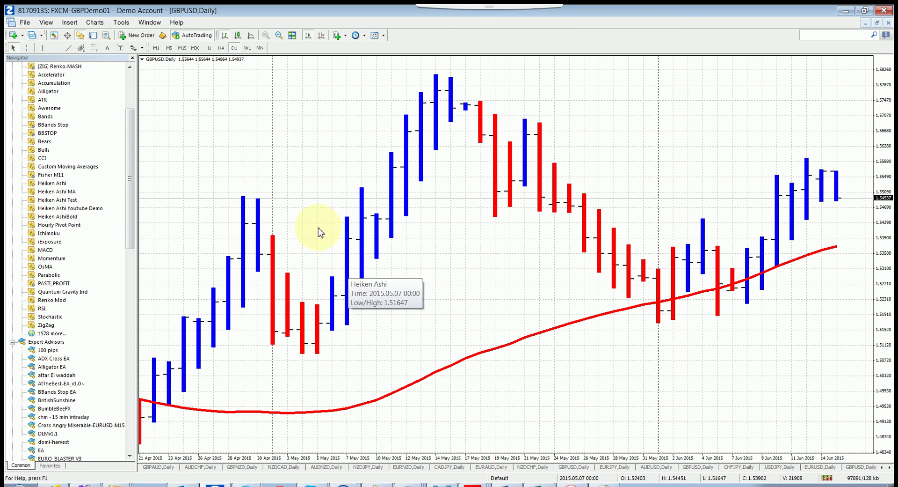
Save the chart's setup as a template named Youtube Demo Template
{"action": "right_click", "coordinate": [306, 176]}
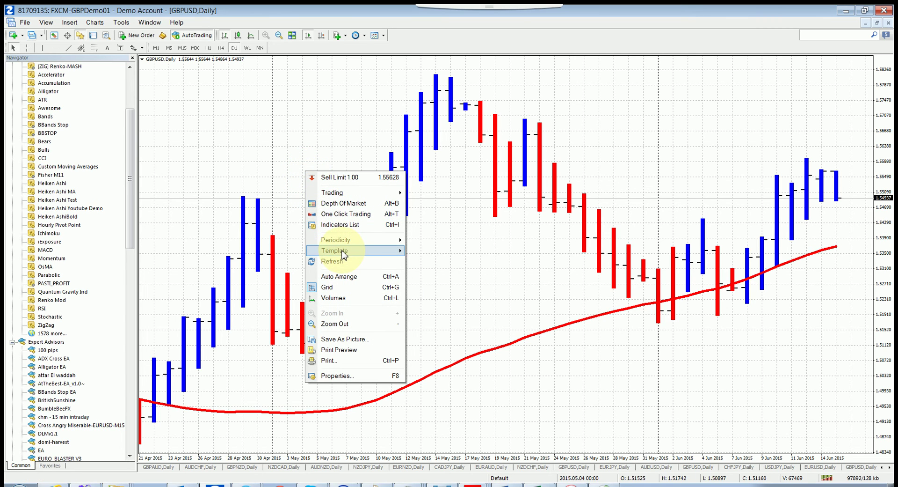
{"action": "mouse_move", "coordinate": [344, 251]}
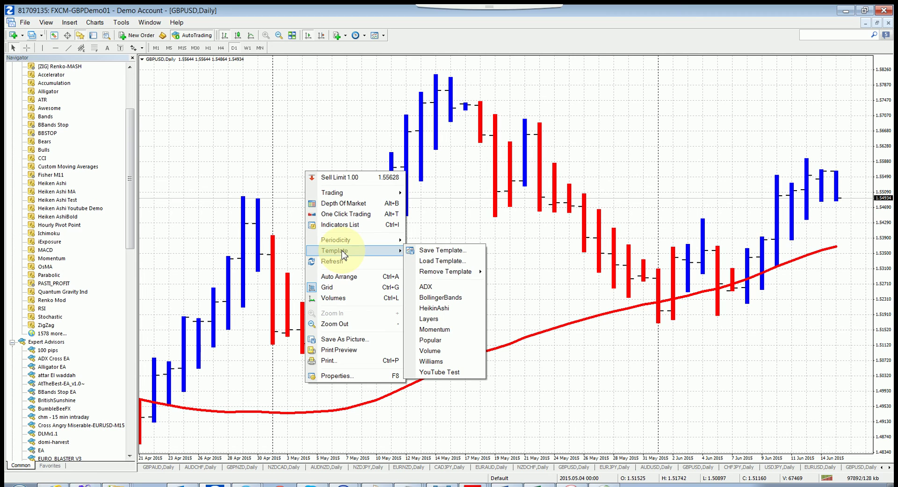
{"action": "left_click", "coordinate": [459, 253]}
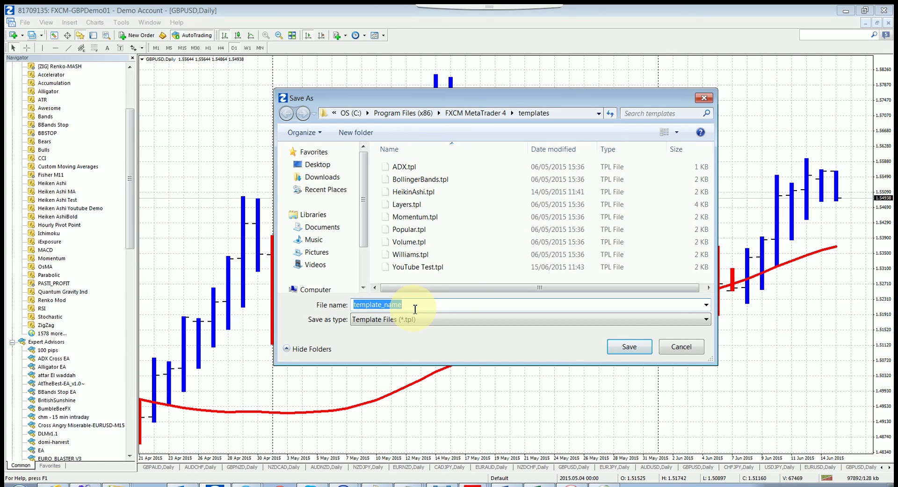
{"action": "type", "text": "Youtube"}
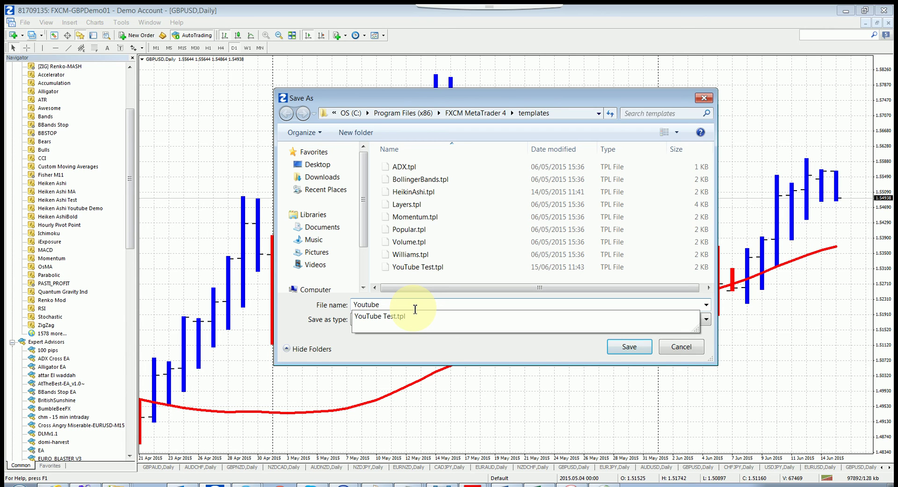
{"action": "type", "text": "Demo Template"}
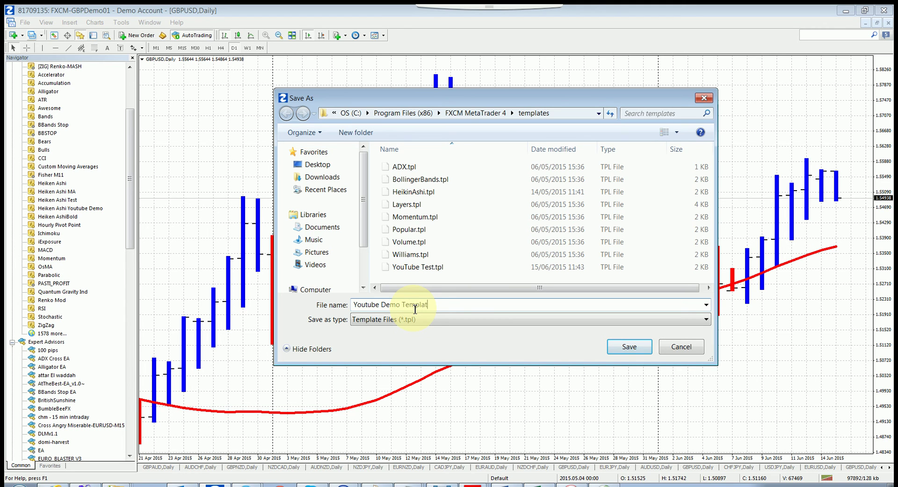
{"action": "left_click", "coordinate": [630, 348]}
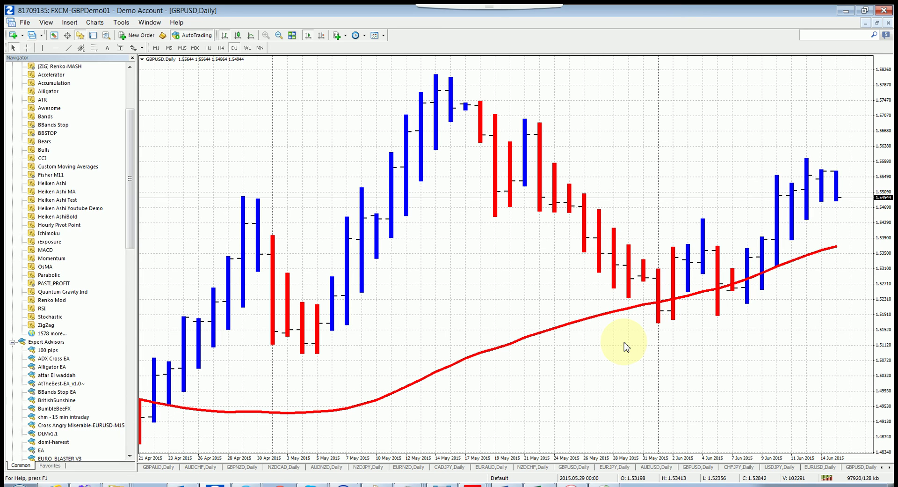
{"action": "mouse_move", "coordinate": [552, 335]}
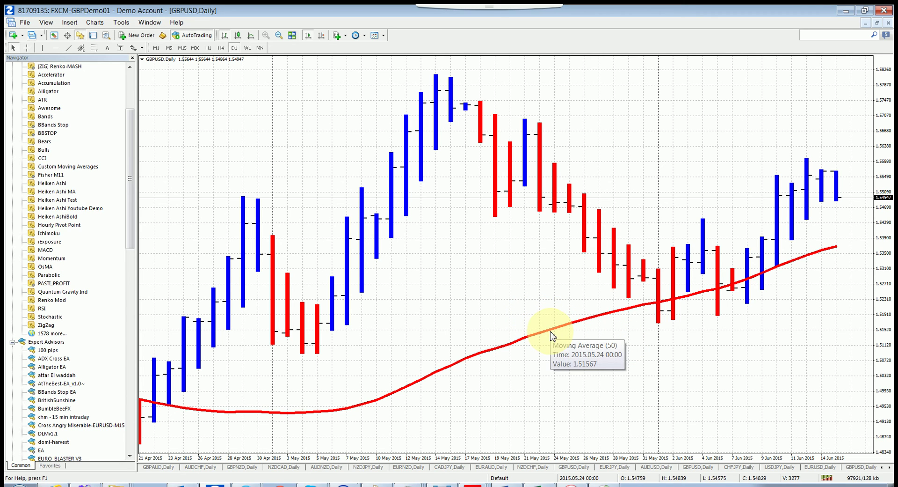
{"action": "mouse_move", "coordinate": [543, 209]}
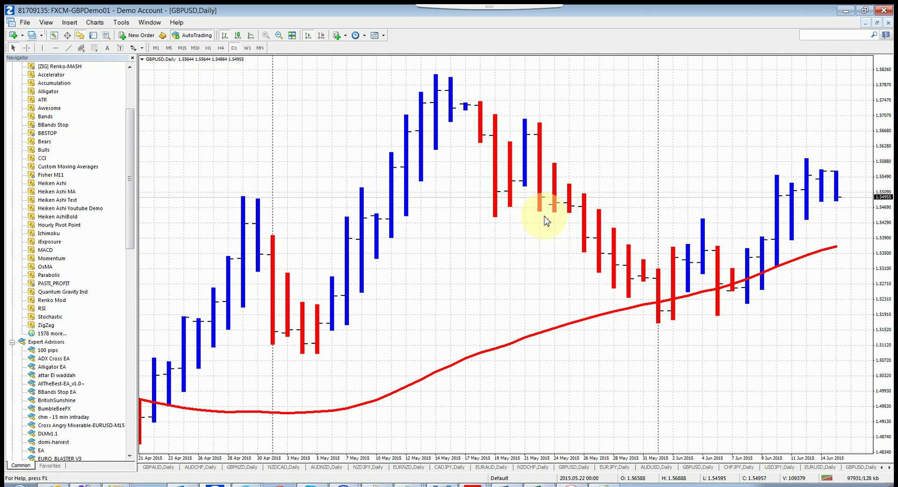
Open another new GBPUSD chart and set it to the Daily timeframe
{"action": "left_click", "coordinate": [23, 22]}
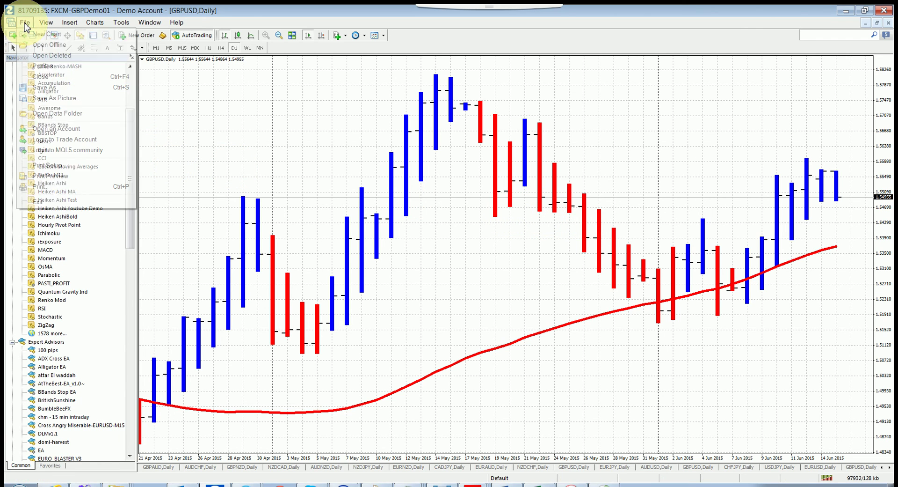
{"action": "left_click", "coordinate": [39, 40]}
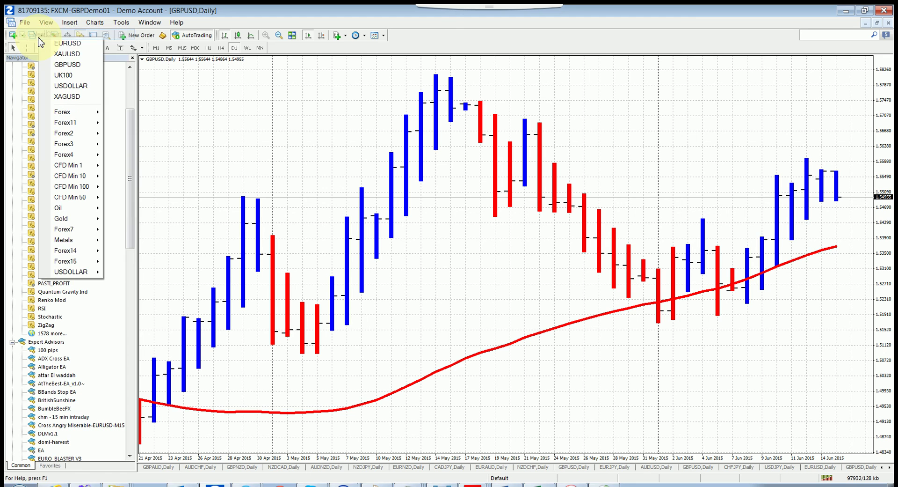
{"action": "left_click", "coordinate": [70, 65]}
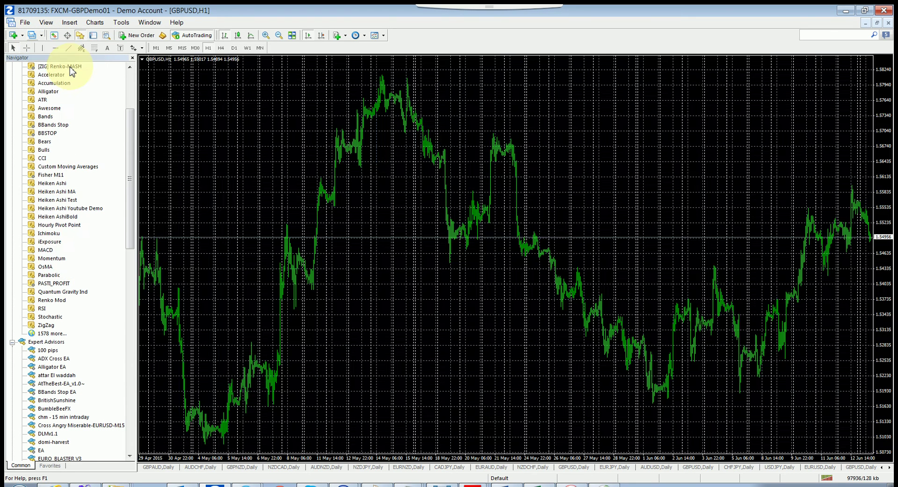
{"action": "left_click", "coordinate": [234, 48]}
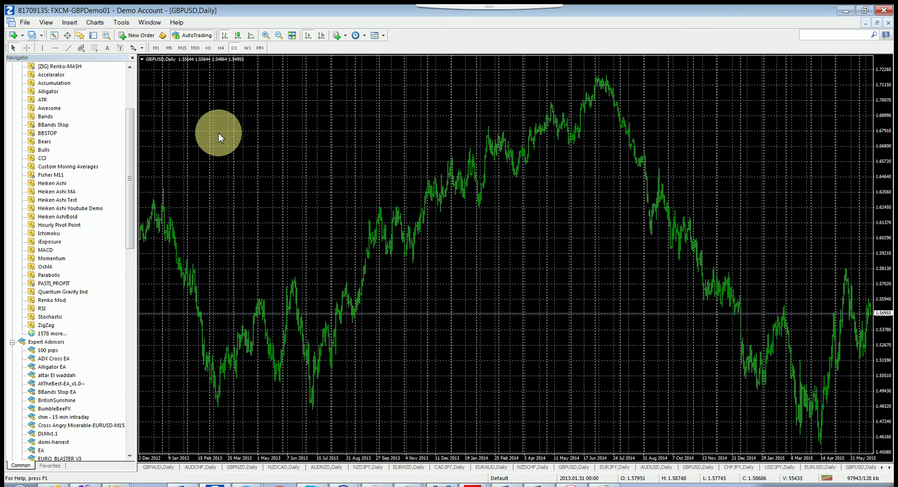
Apply the Youtube Demo Template to the new GBPUSD daily chart and jump to its latest bars
{"action": "right_click", "coordinate": [236, 134]}
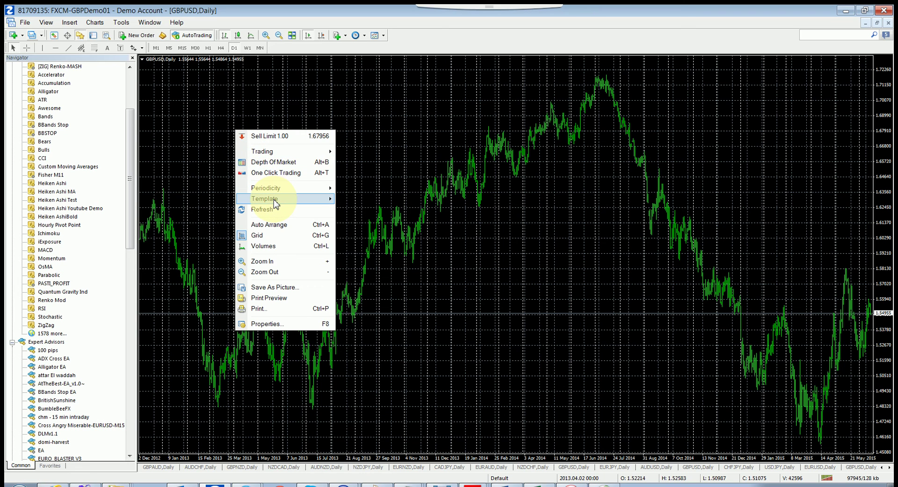
{"action": "mouse_move", "coordinate": [275, 201]}
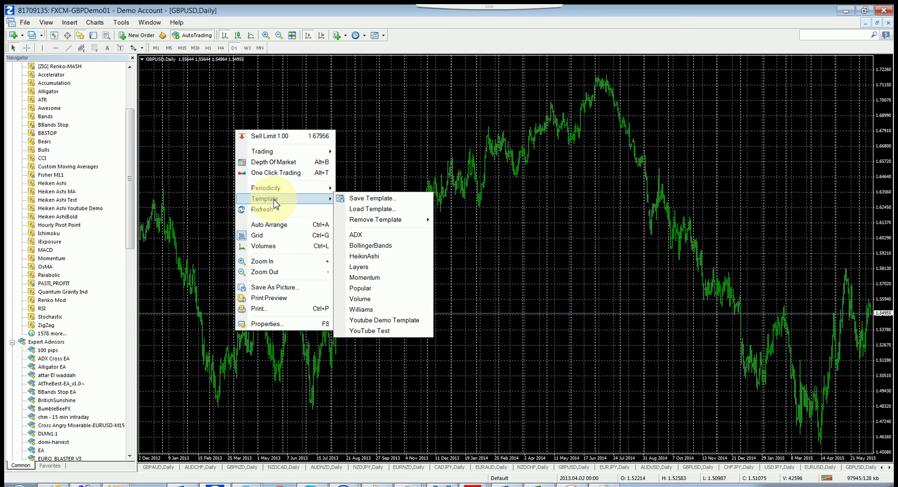
{"action": "left_click", "coordinate": [408, 324]}
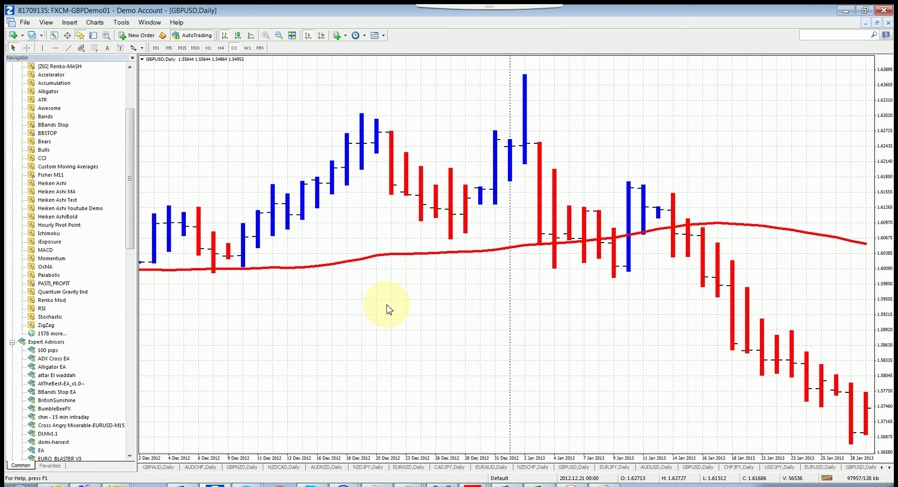
{"action": "key", "text": "End"}
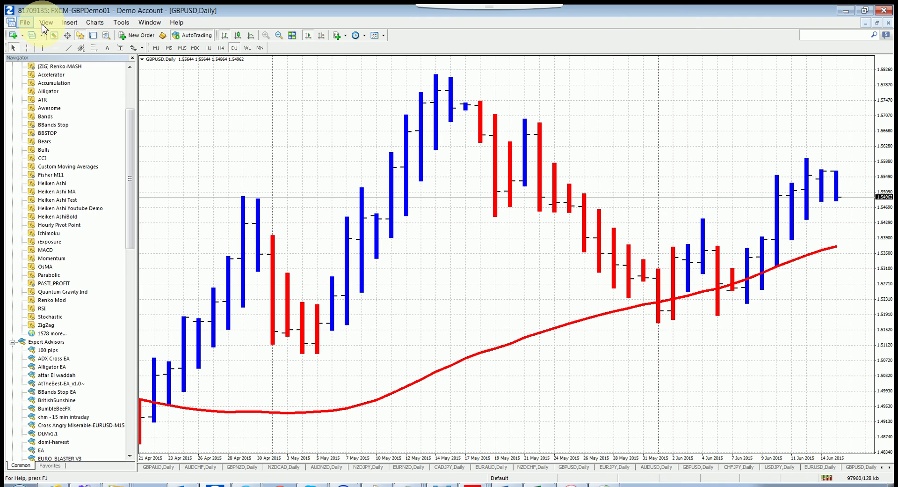
Examine the template on the GBPUSD chart across the H4, H1, Daily, M30 and Weekly timeframes, ending on M15
{"action": "left_click", "coordinate": [218, 49]}
{"action": "left_click", "coordinate": [208, 49]}
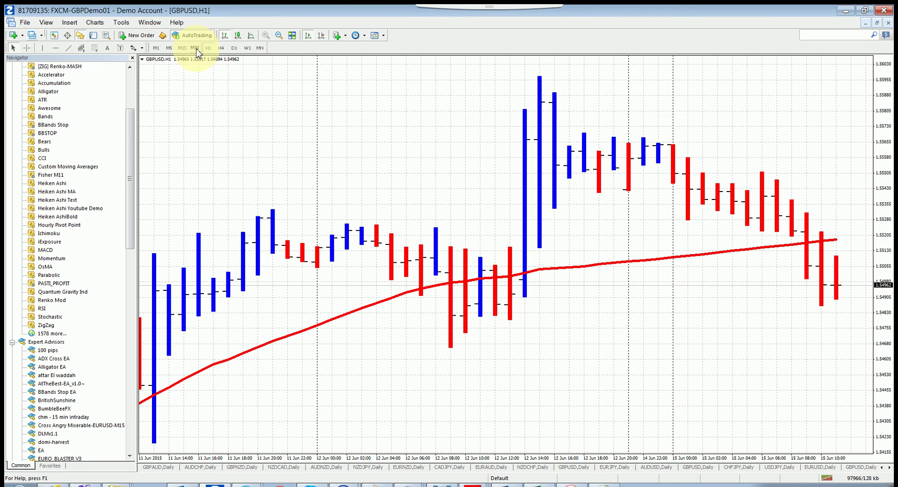
{"action": "left_click", "coordinate": [221, 49]}
{"action": "left_click", "coordinate": [234, 49]}
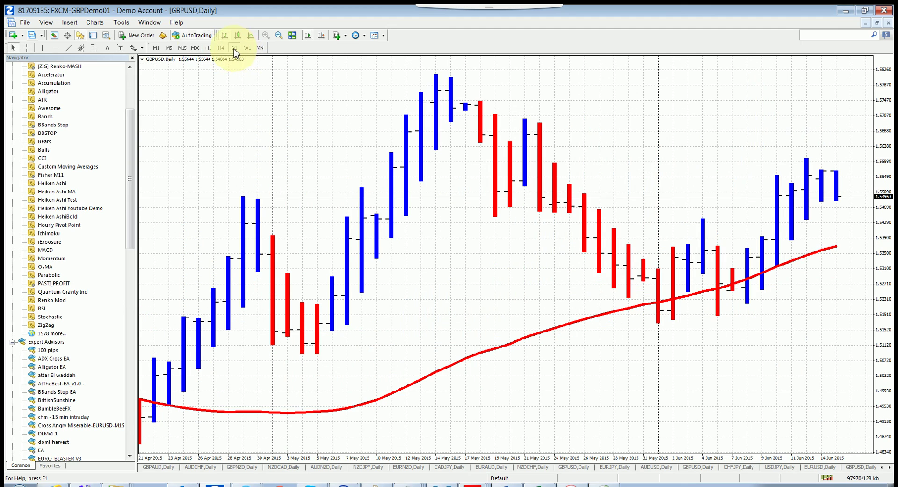
{"action": "left_click", "coordinate": [195, 49]}
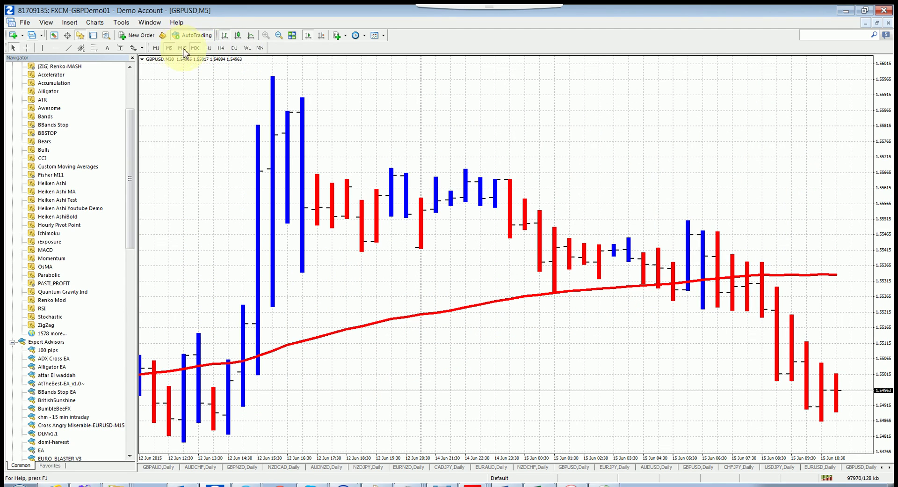
{"action": "left_click", "coordinate": [247, 47]}
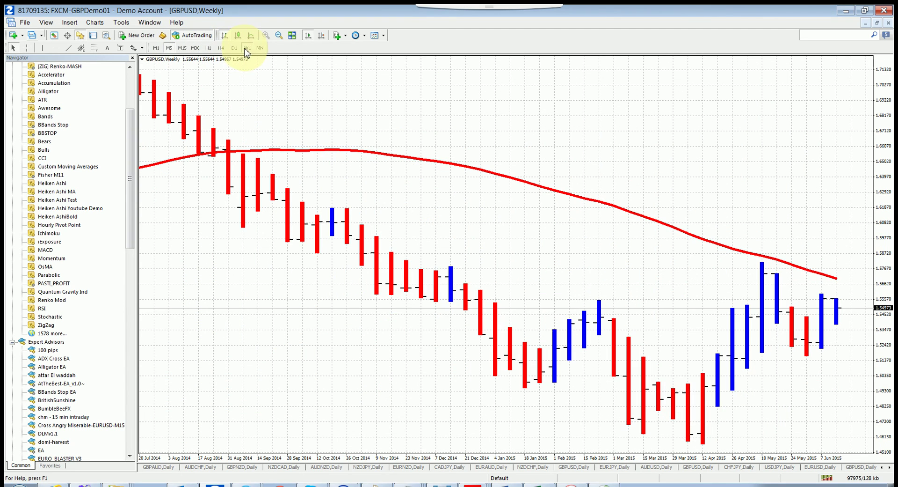
{"action": "left_click", "coordinate": [221, 49]}
{"action": "left_click", "coordinate": [209, 48]}
{"action": "left_click", "coordinate": [195, 48]}
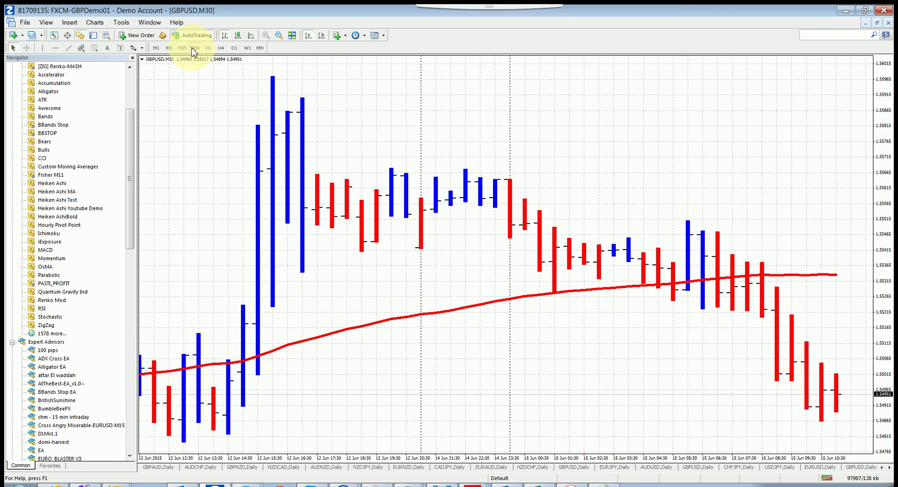
{"action": "left_click", "coordinate": [182, 48]}
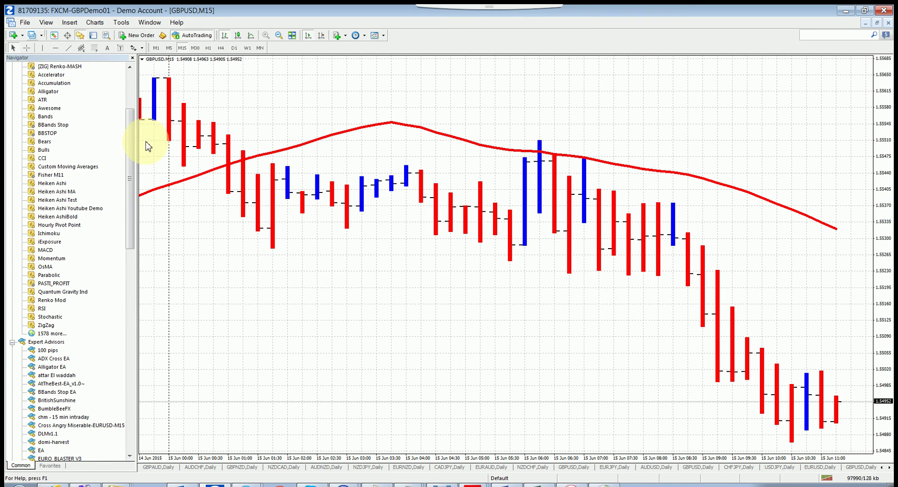
Compare the GBPUSD chart in the Daily, H4 and H1 timeframes, finishing on Daily
{"action": "left_click", "coordinate": [234, 48]}
{"action": "left_click", "coordinate": [220, 48]}
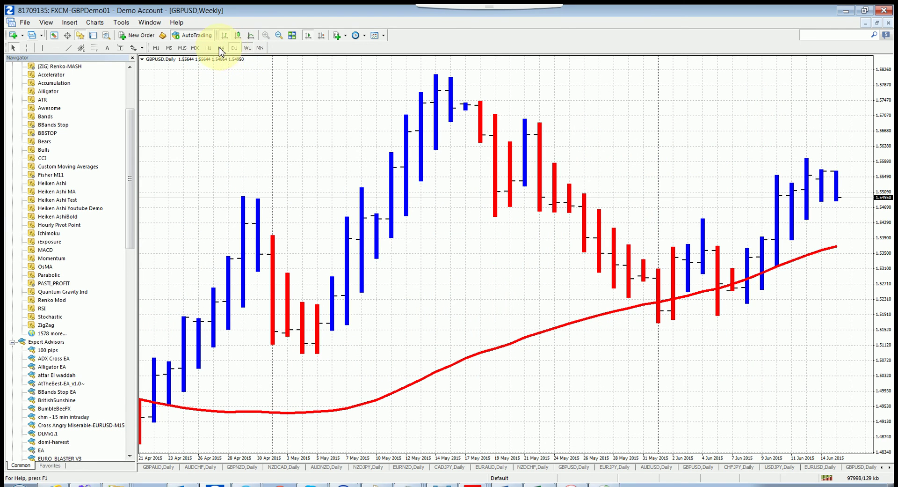
{"action": "left_click", "coordinate": [208, 48]}
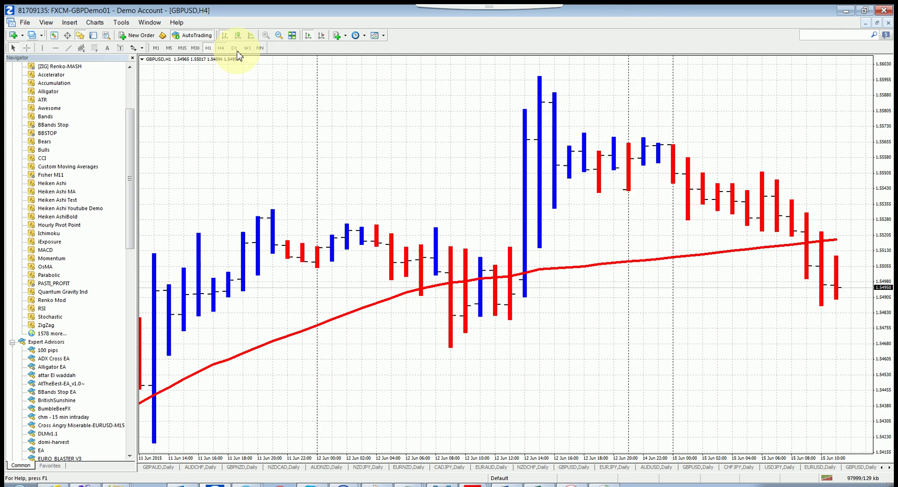
{"action": "left_click", "coordinate": [235, 49]}
Open a new EURJPY chart from the Forex3 symbol group and set it to the Daily timeframe
{"action": "left_click", "coordinate": [24, 22]}
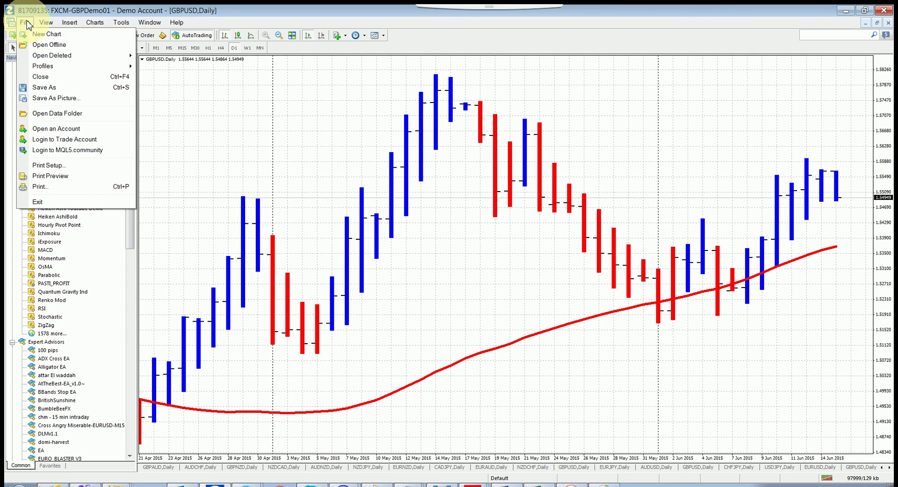
{"action": "left_click", "coordinate": [52, 37]}
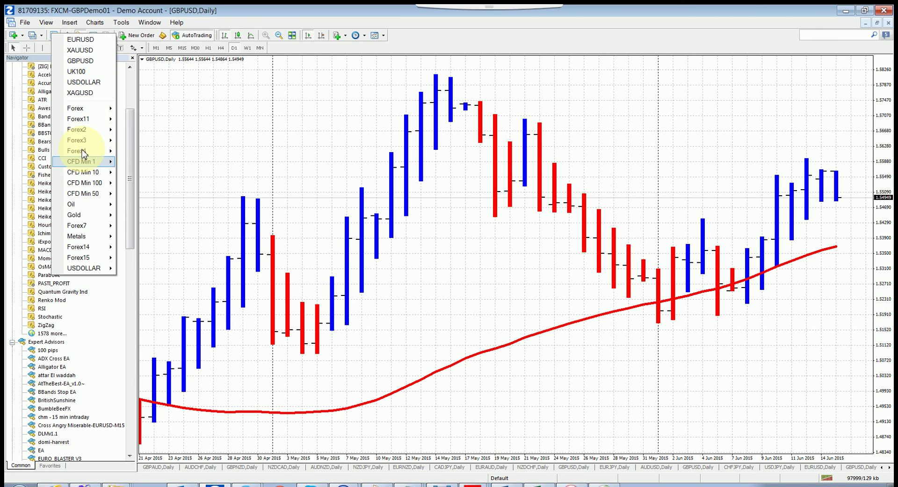
{"action": "mouse_move", "coordinate": [84, 140]}
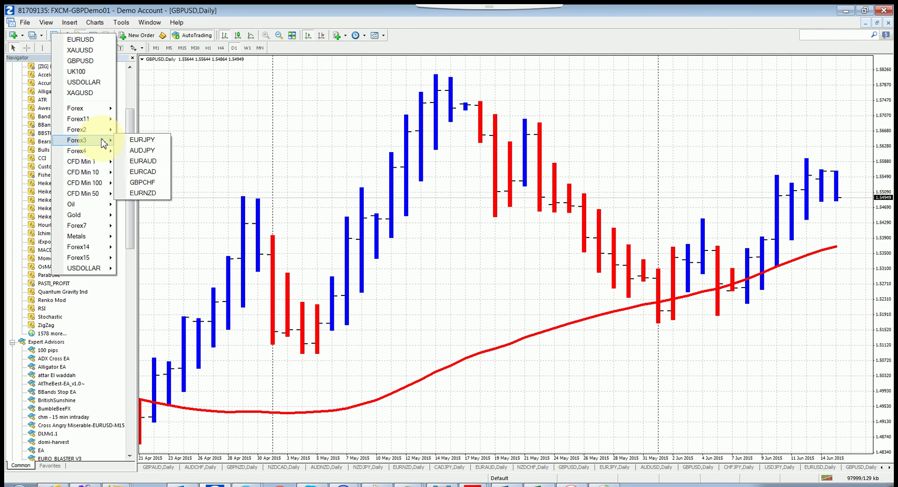
{"action": "left_click", "coordinate": [142, 141]}
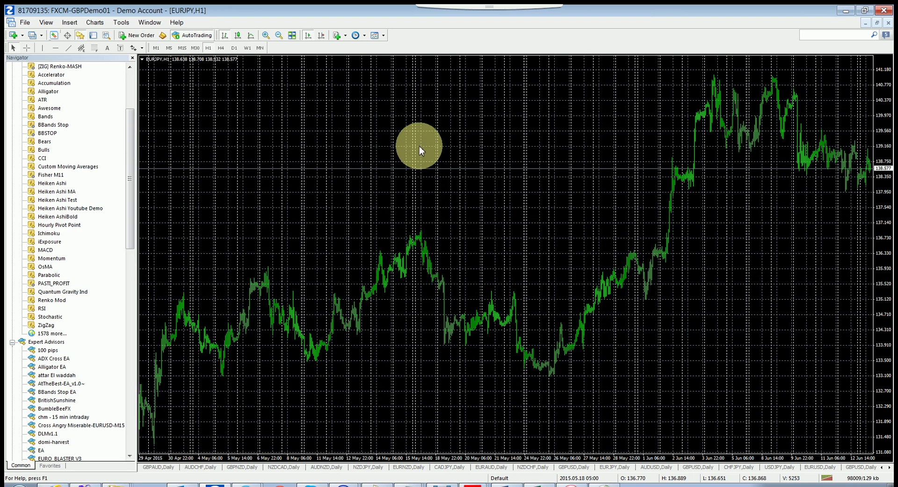
{"action": "left_click", "coordinate": [233, 49]}
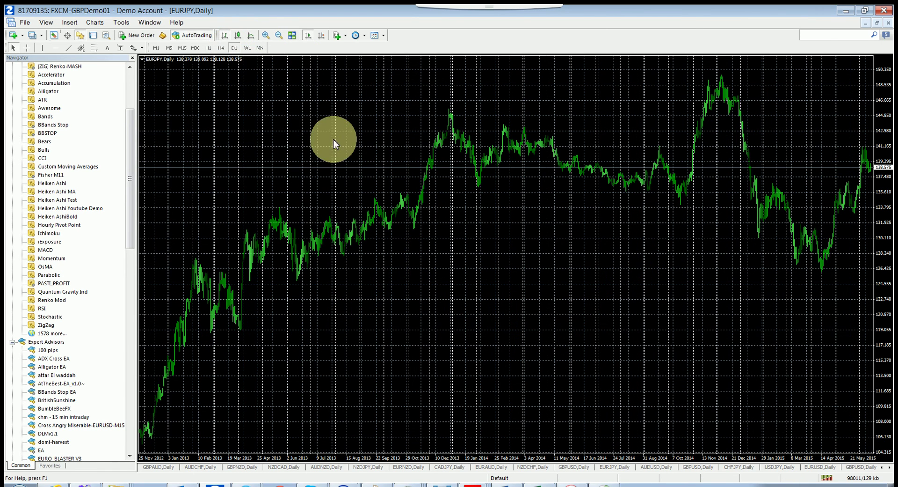
Apply the Youtube Demo Template to the EURJPY daily chart
{"action": "right_click", "coordinate": [286, 122]}
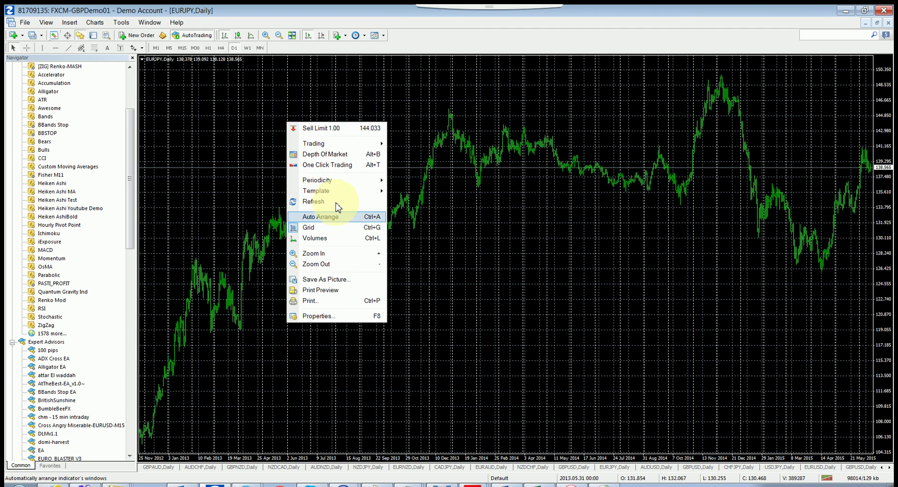
{"action": "mouse_move", "coordinate": [333, 193]}
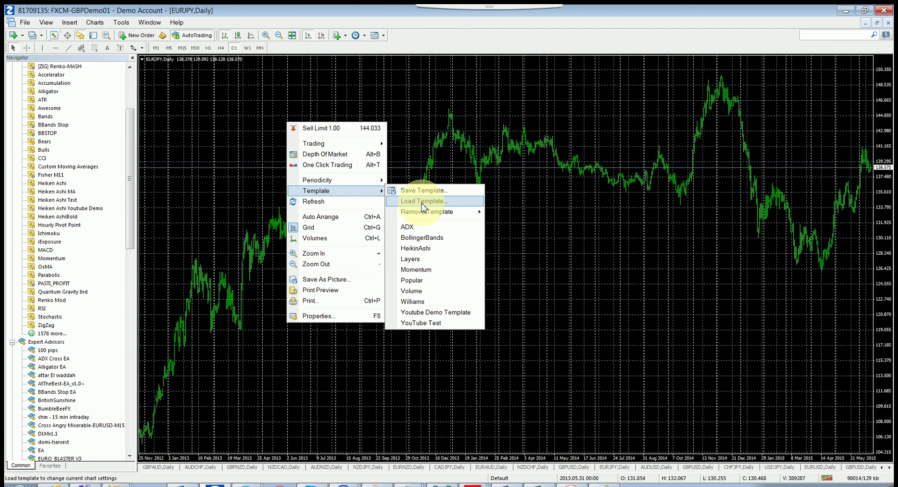
{"action": "left_click", "coordinate": [457, 315]}
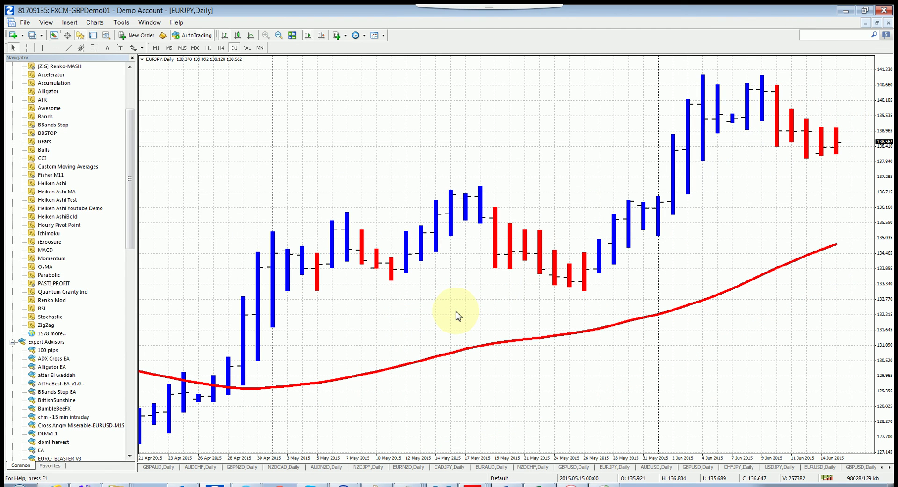